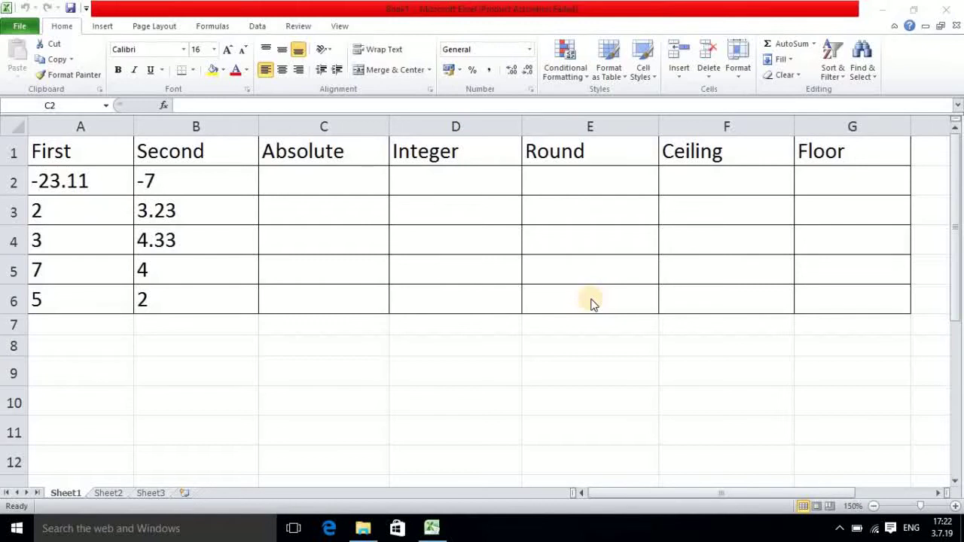
Step: Enter =ABS(A2) in C2 and fill the formula down through C6 in the Absolute column
{"action": "left_click", "coordinate": [280, 179]}
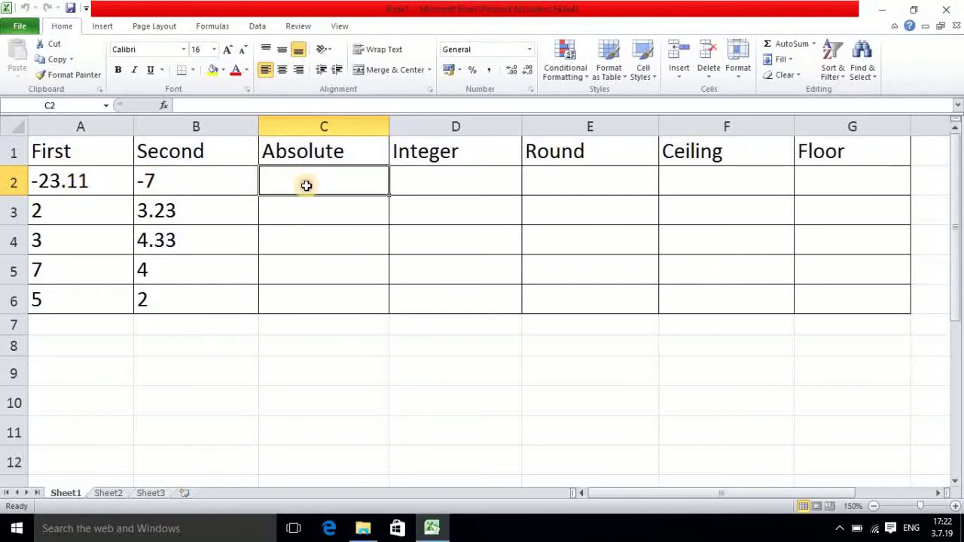
{"action": "type", "text": "="}
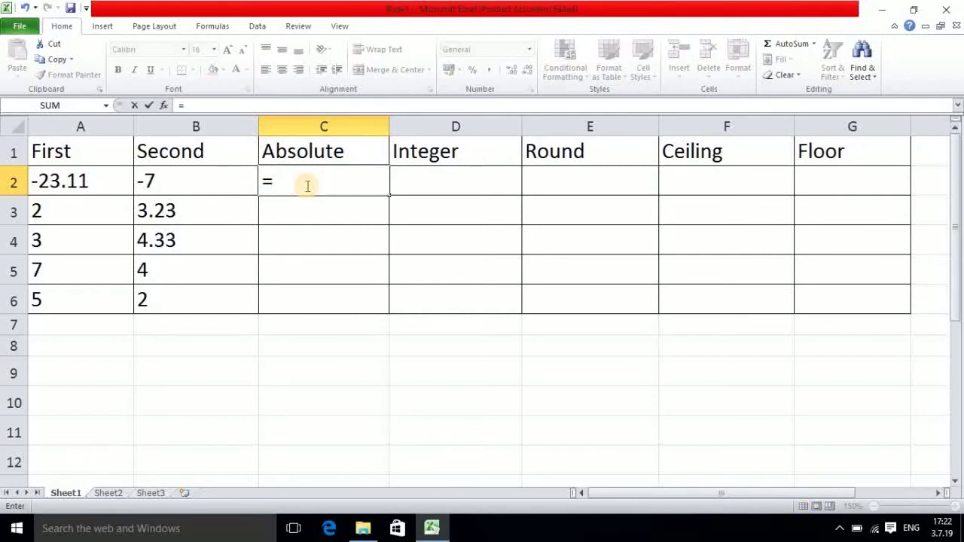
{"action": "type", "text": "abs("}
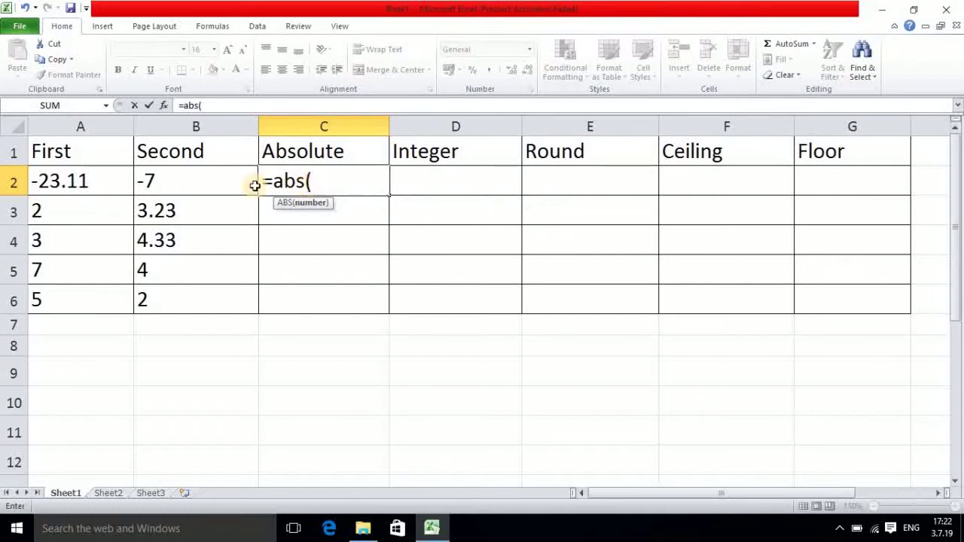
{"action": "left_click", "coordinate": [75, 185]}
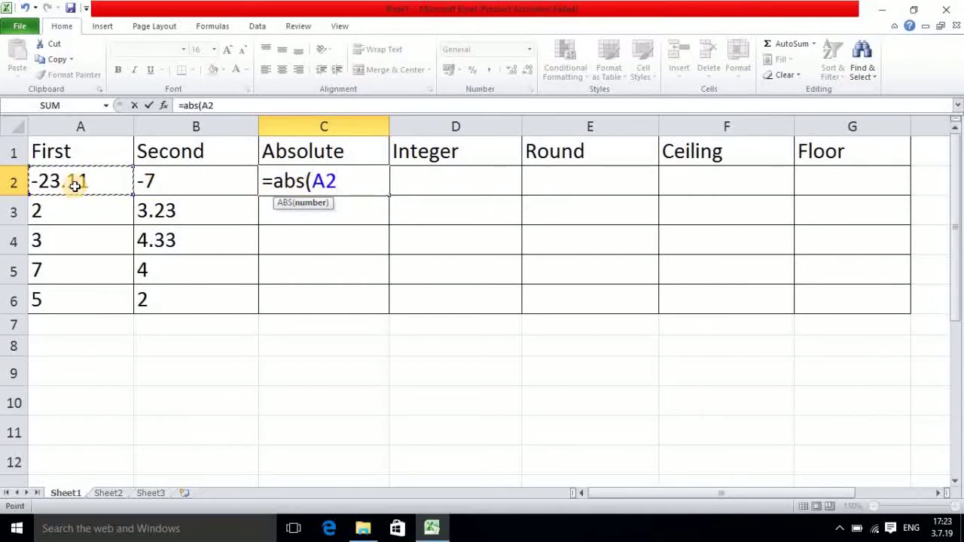
{"action": "type", "text": ")"}
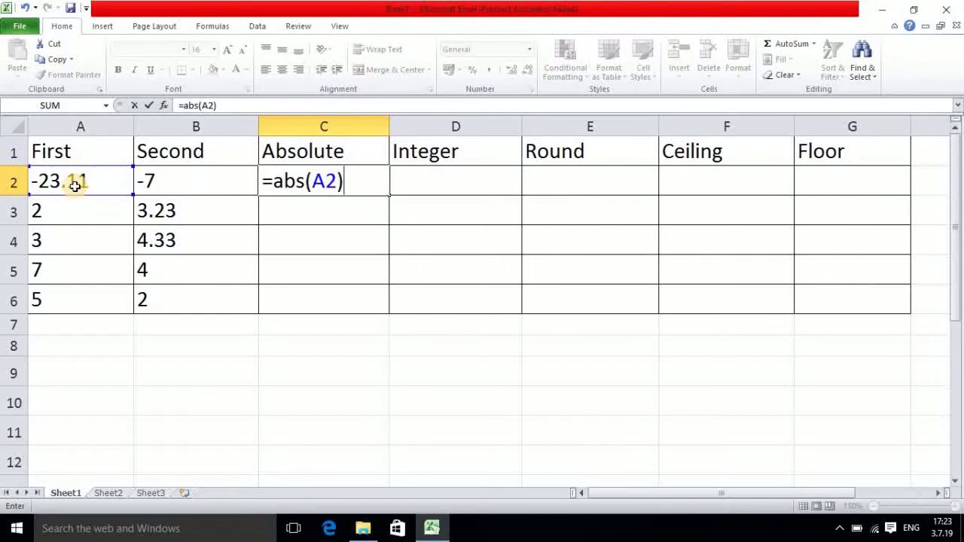
{"action": "key", "text": "Return"}
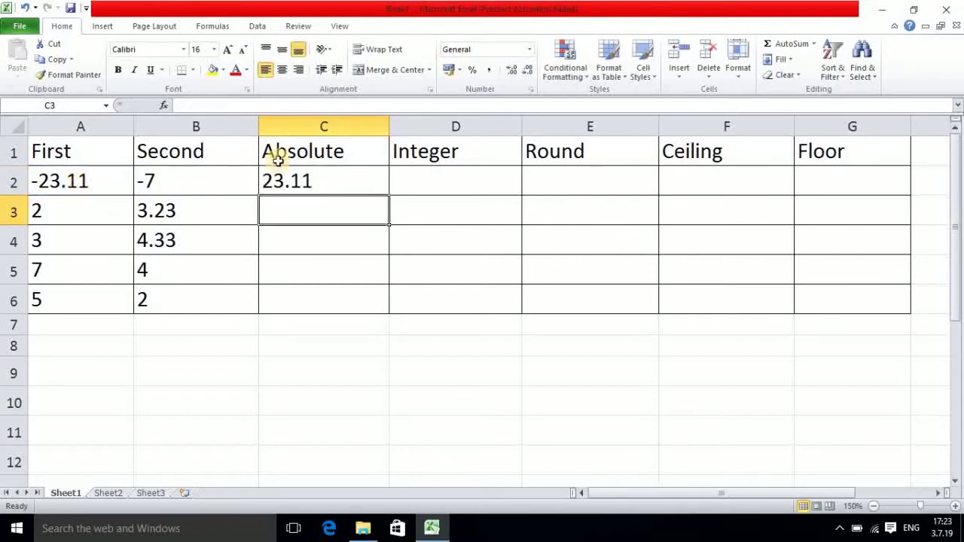
{"action": "left_click", "coordinate": [343, 181]}
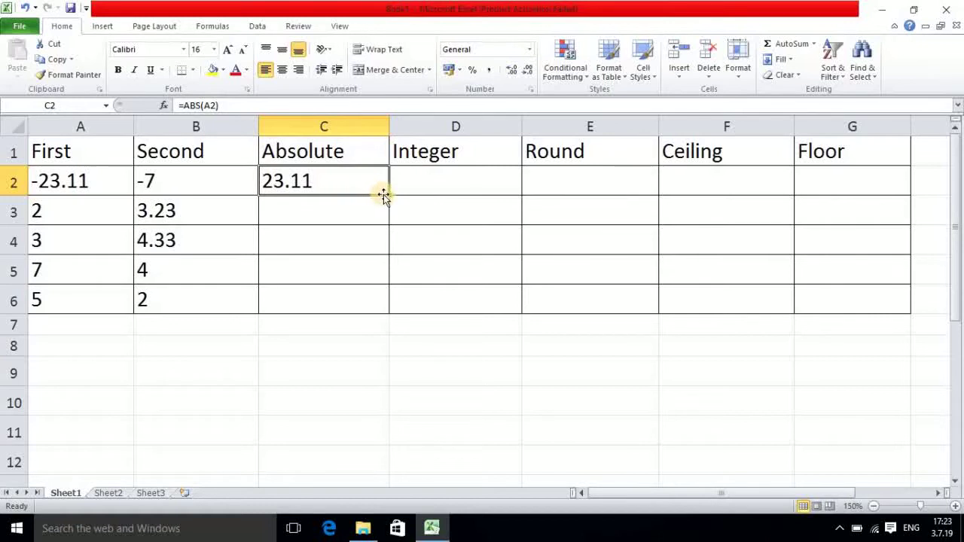
{"action": "left_click_drag", "start_coordinate": [389, 192], "coordinate": [382, 313]}
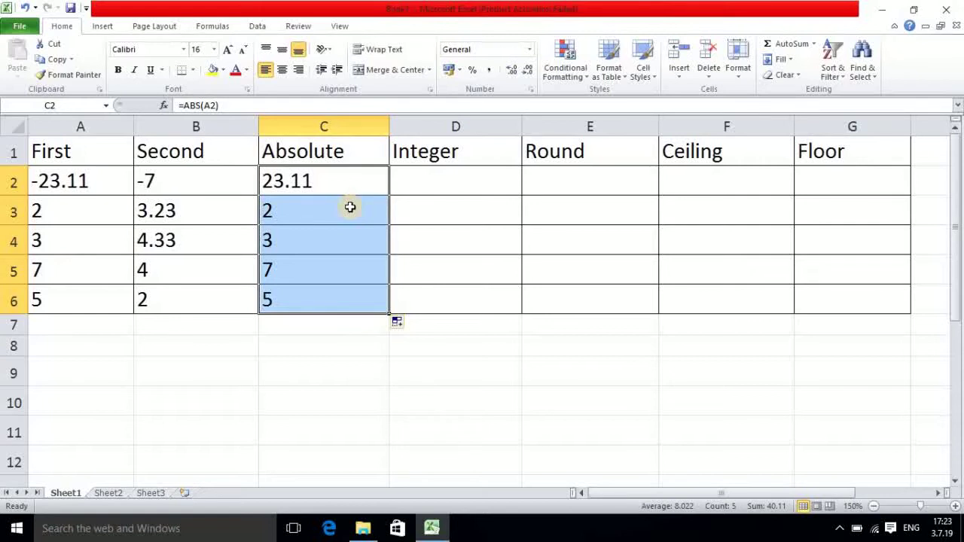
Step: Enter =INT(B2) in D2 and fill the formula down through D6 in the Integer column
{"action": "left_click", "coordinate": [468, 176]}
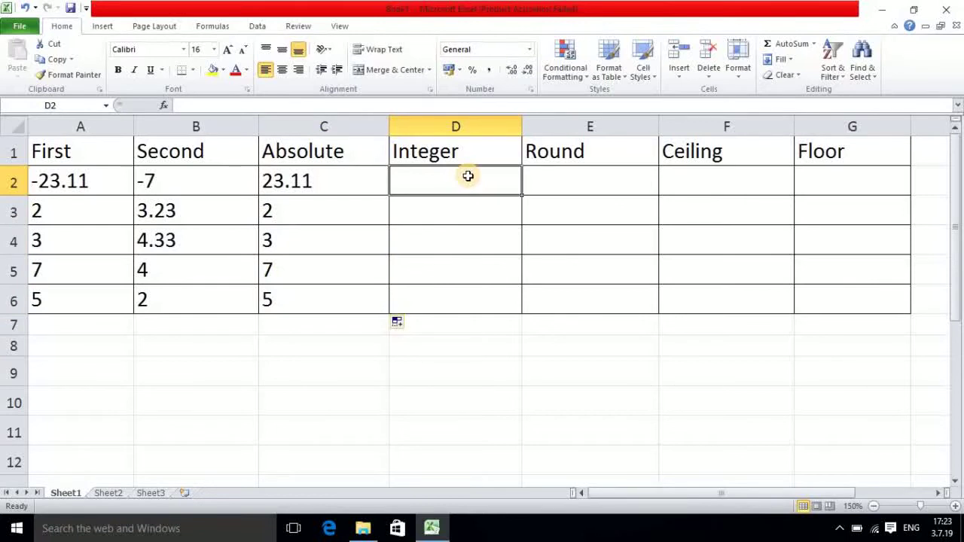
{"action": "type", "text": "=int"}
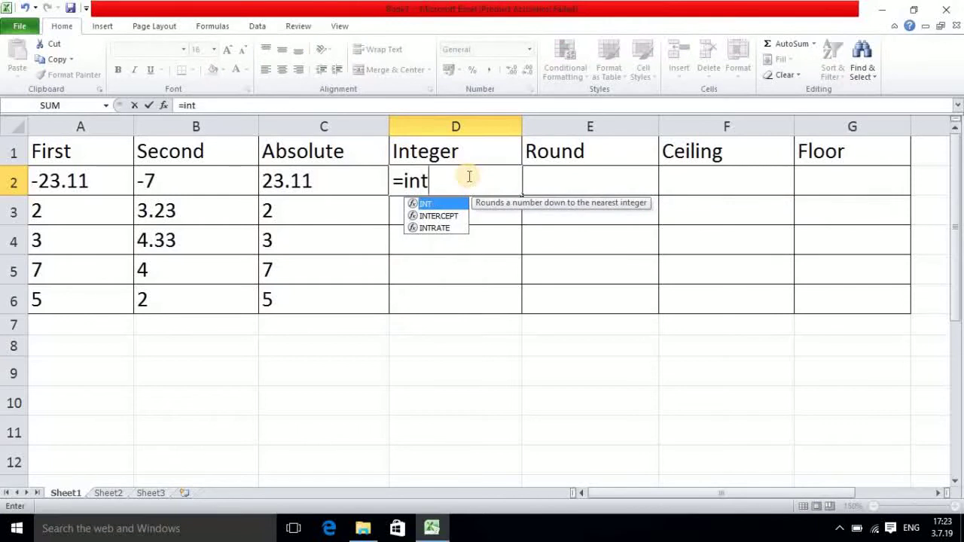
{"action": "type", "text": "("}
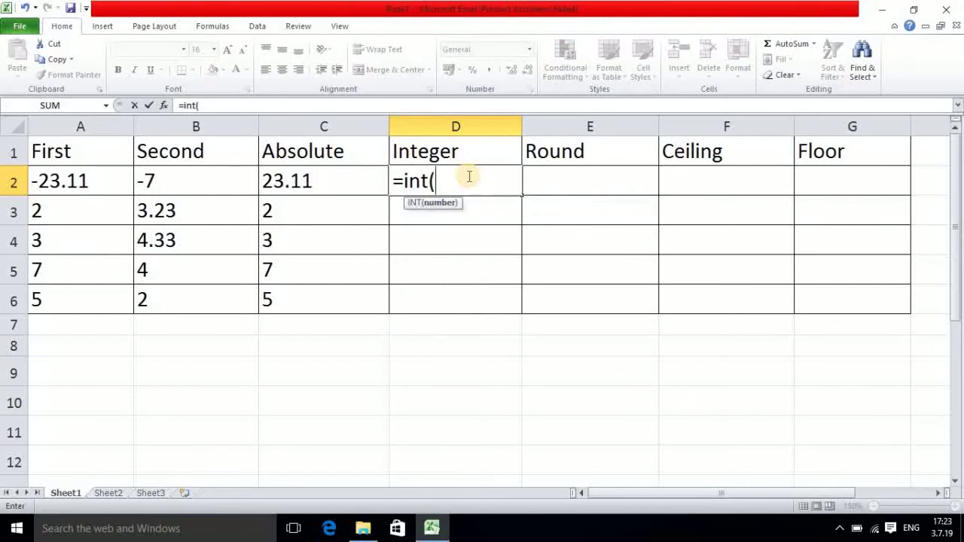
{"action": "left_click", "coordinate": [166, 179]}
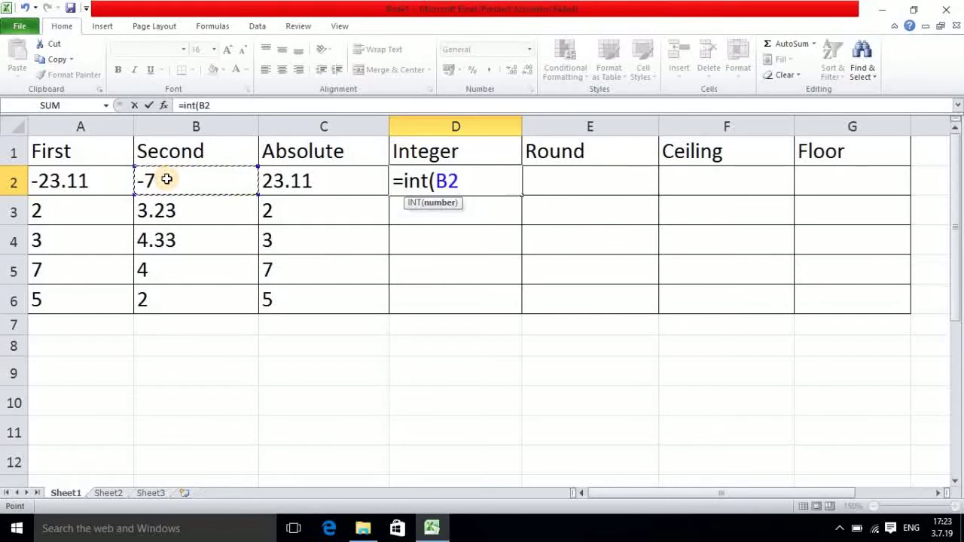
{"action": "type", "text": ")"}
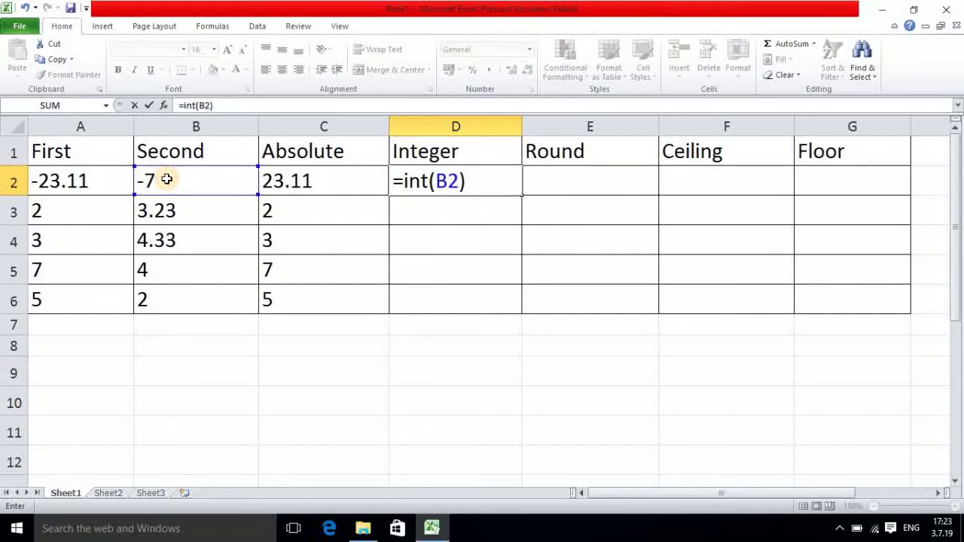
{"action": "key", "text": "Return"}
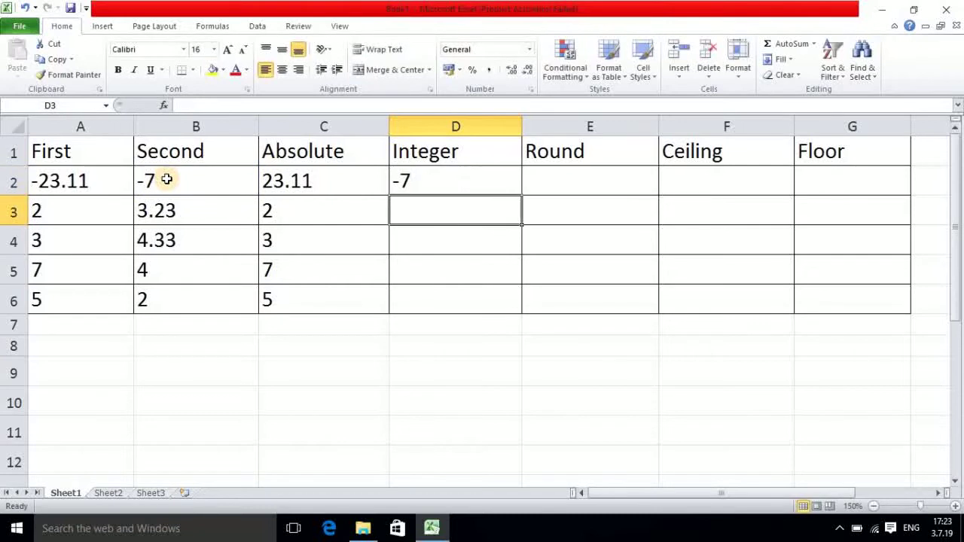
{"action": "left_click", "coordinate": [443, 183]}
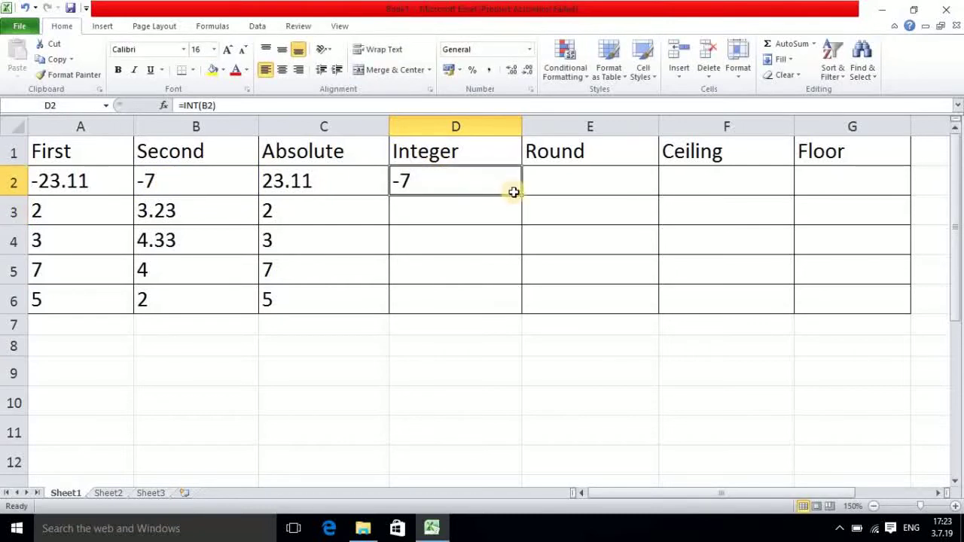
{"action": "left_click_drag", "start_coordinate": [523, 194], "coordinate": [505, 303]}
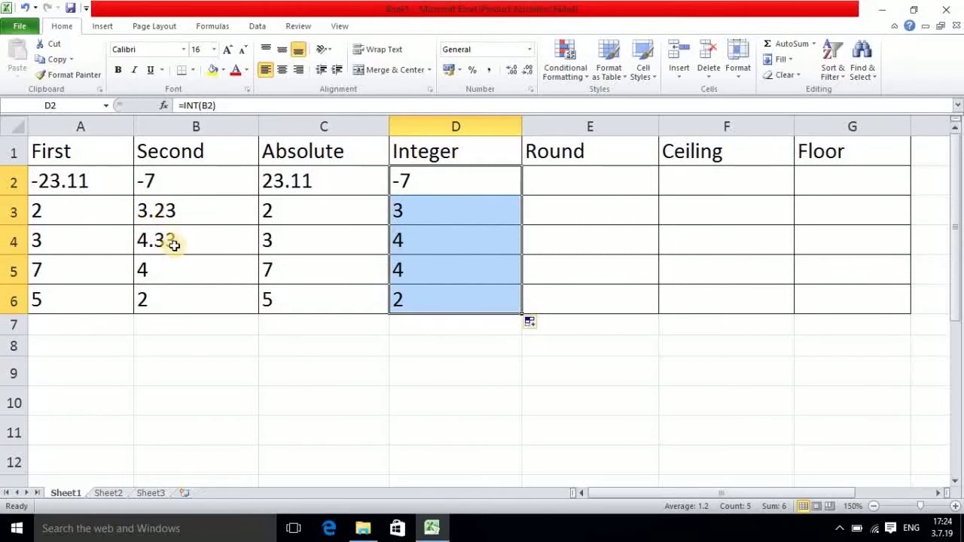
{"action": "left_click", "coordinate": [461, 179]}
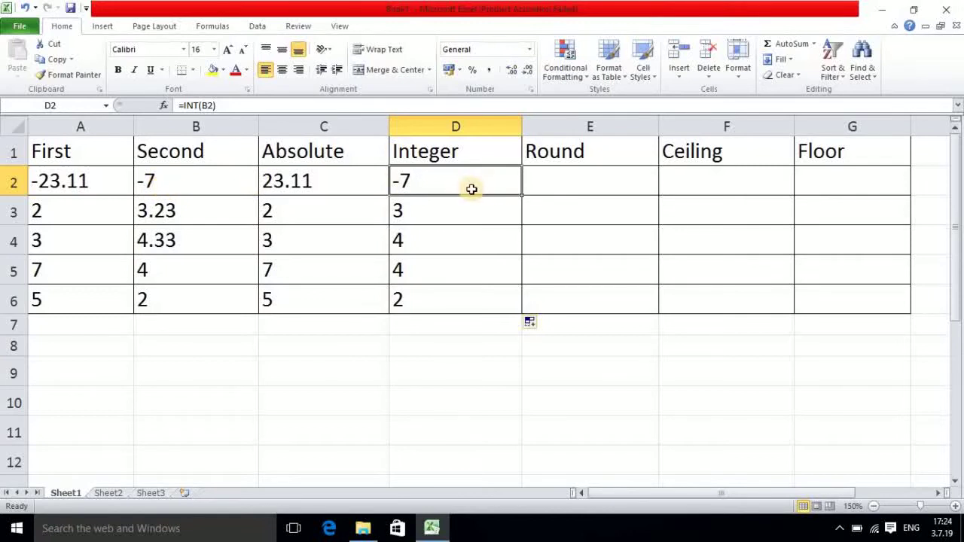
Step: Enter =ROUND(A2,0) in E2 to round the first number to zero decimal places
{"action": "left_click", "coordinate": [564, 189]}
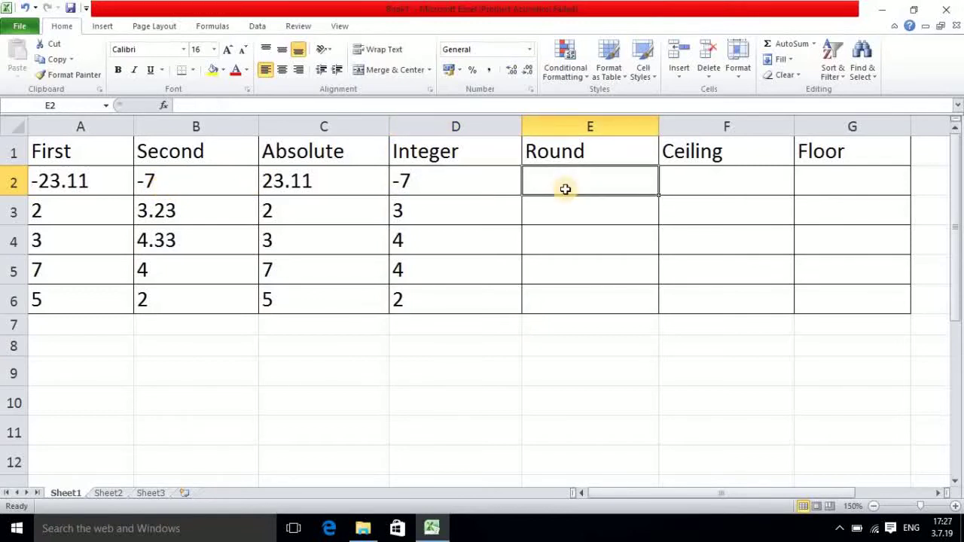
{"action": "type", "text": "=round("}
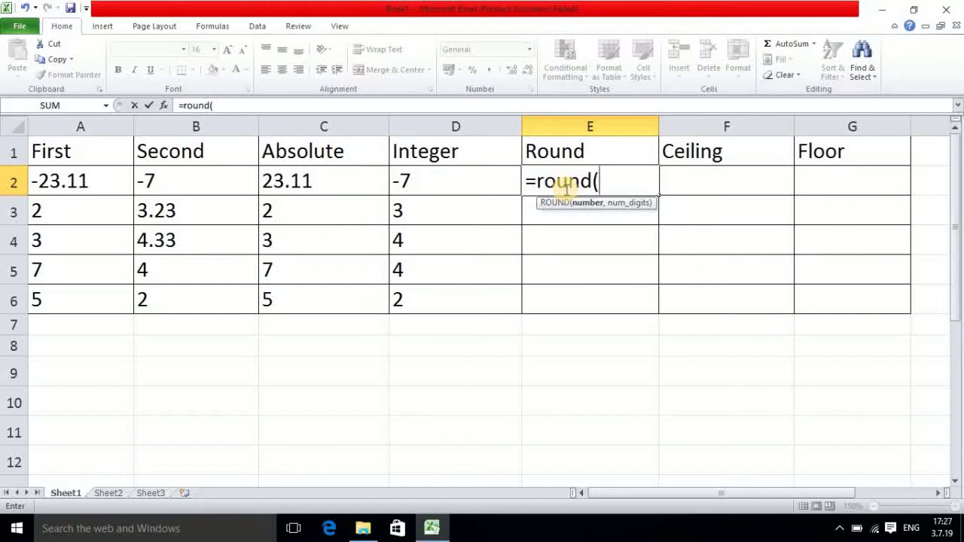
{"action": "left_click", "coordinate": [86, 181]}
{"action": "type", "text": ","}
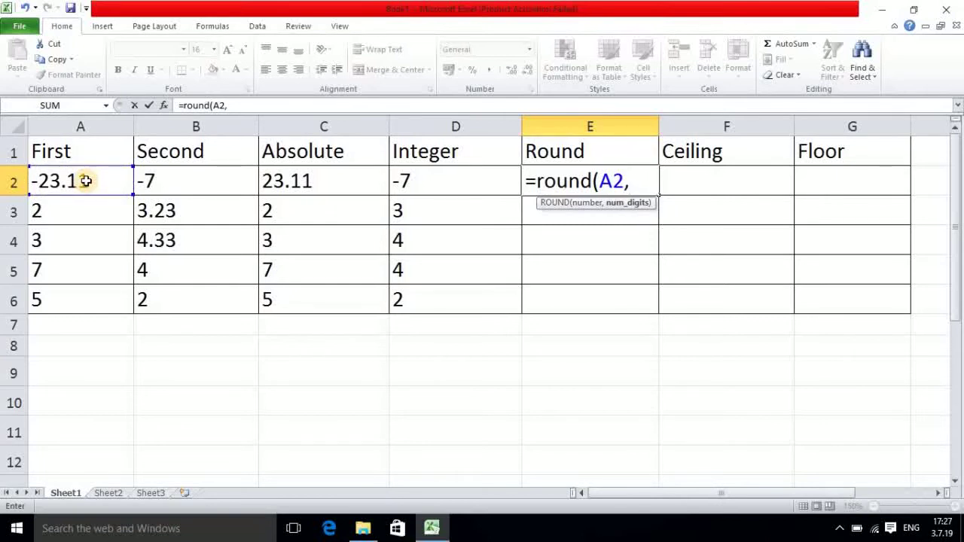
{"action": "type", "text": "0)"}
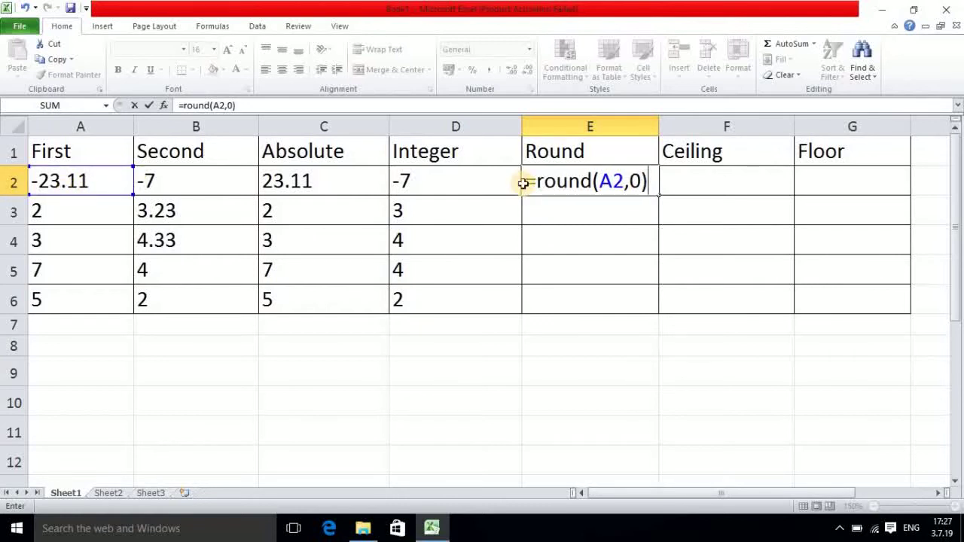
{"action": "key", "text": "Return"}
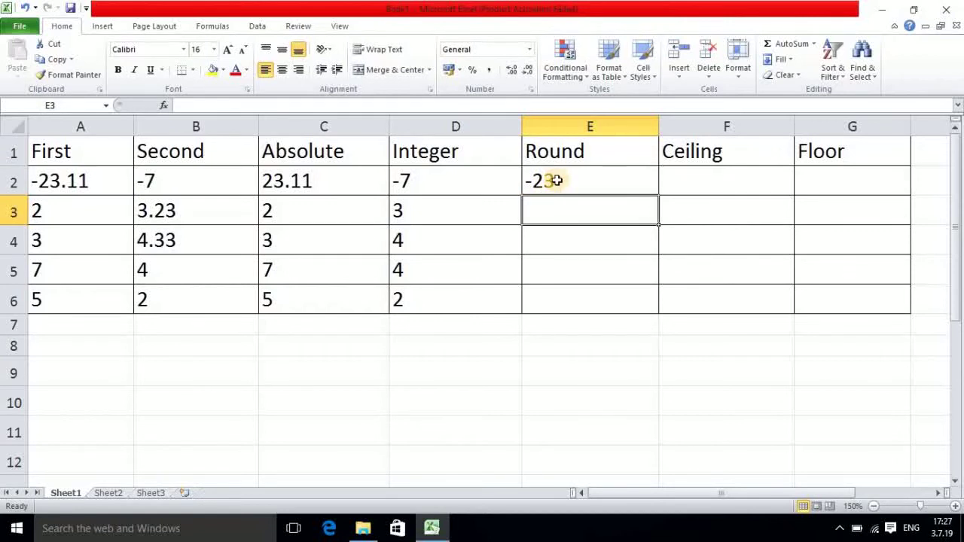
Step: Replace the formula in E2 with =ROUND(A2,1) to round to one decimal place
{"action": "left_click", "coordinate": [556, 180]}
{"action": "key", "text": "Delete"}
{"action": "type", "text": "=round("}
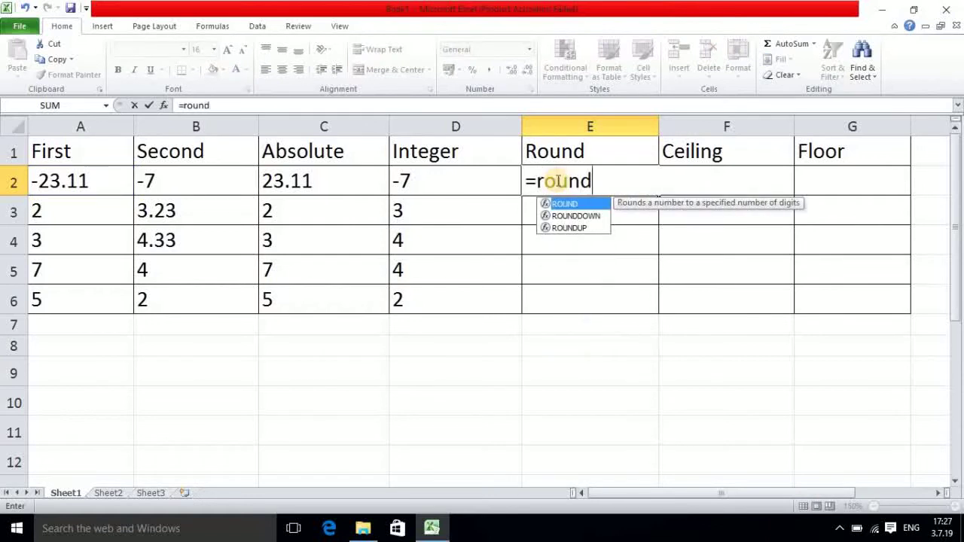
{"action": "left_click", "coordinate": [71, 184]}
{"action": "type", "text": ",1)"}
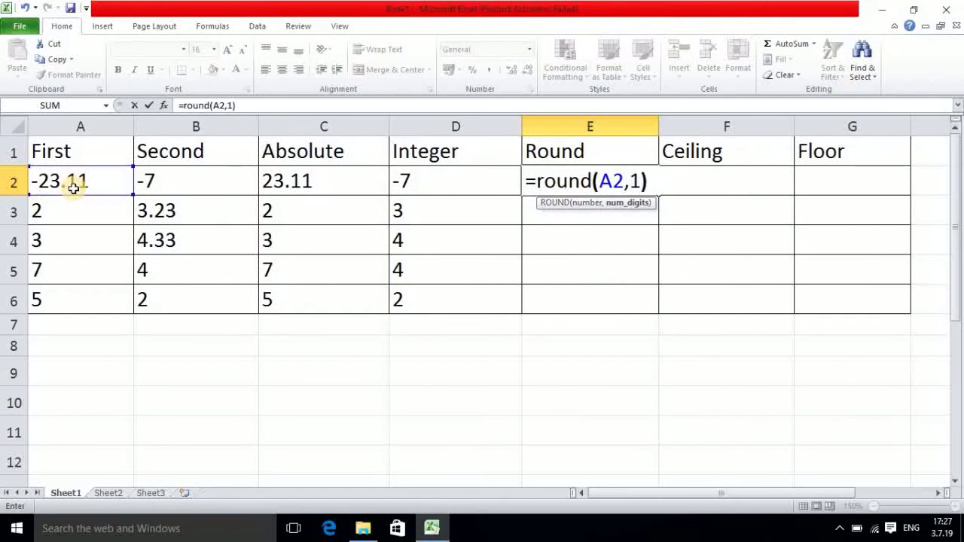
{"action": "key", "text": "Return"}
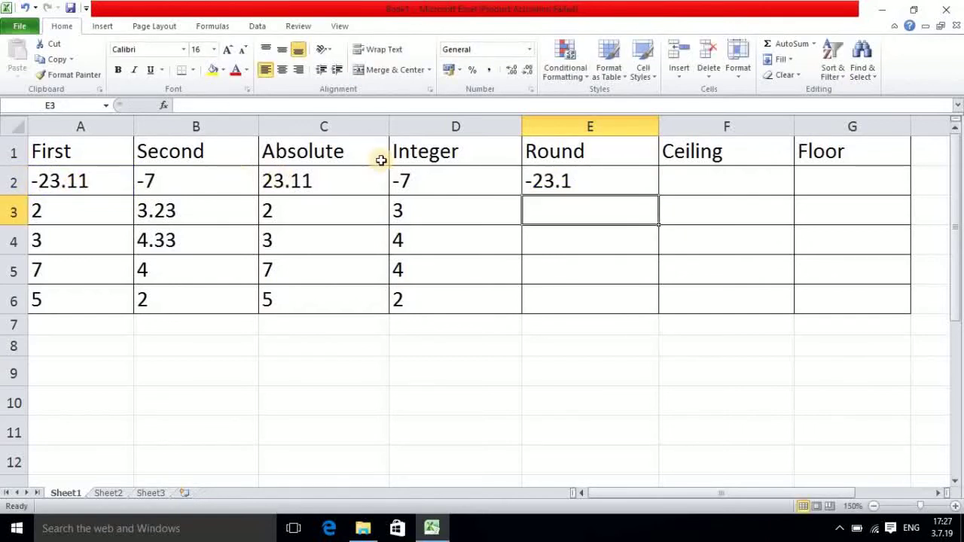
Step: Replace the formula in E2 with =ROUND(A2,2) to round to two decimal places
{"action": "left_click", "coordinate": [620, 181]}
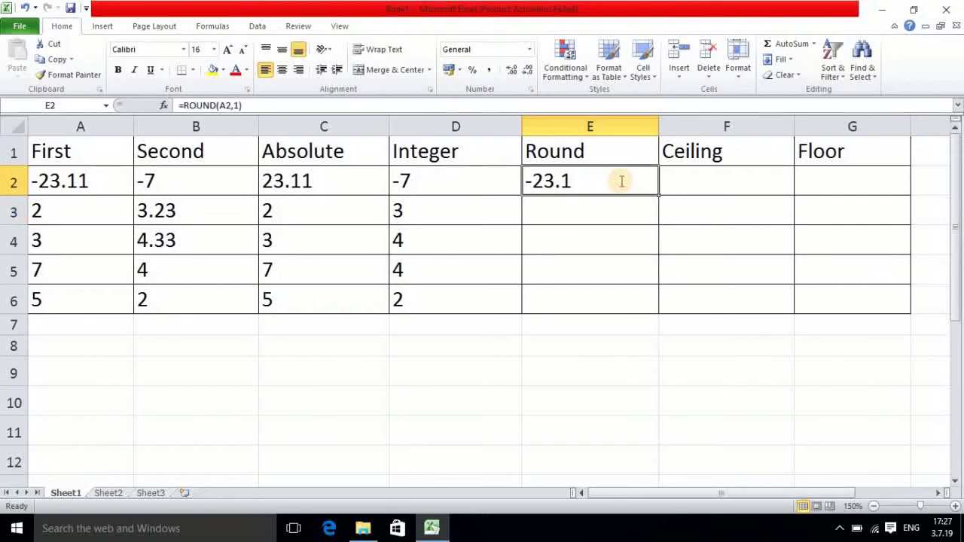
{"action": "key", "text": "BackSpace"}
{"action": "type", "text": "=r"}
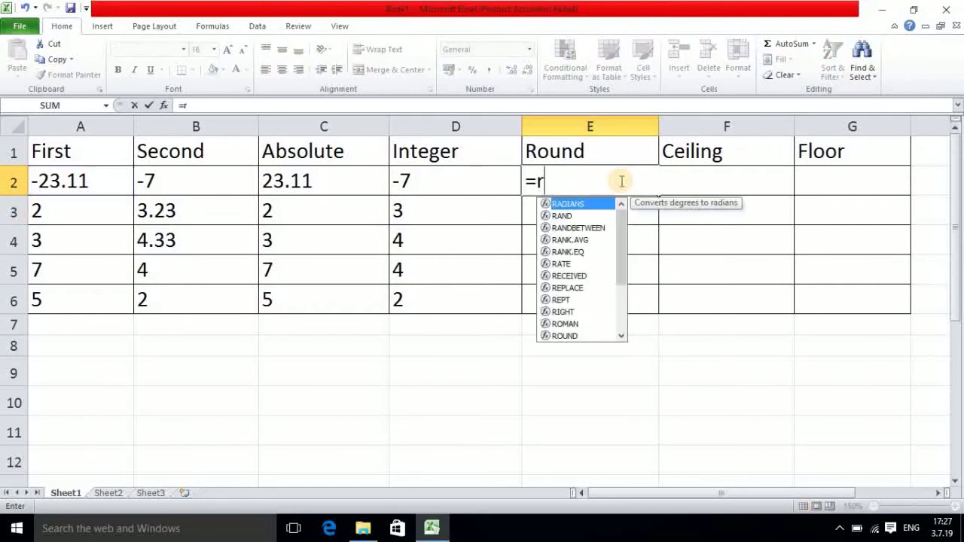
{"action": "type", "text": "ound("}
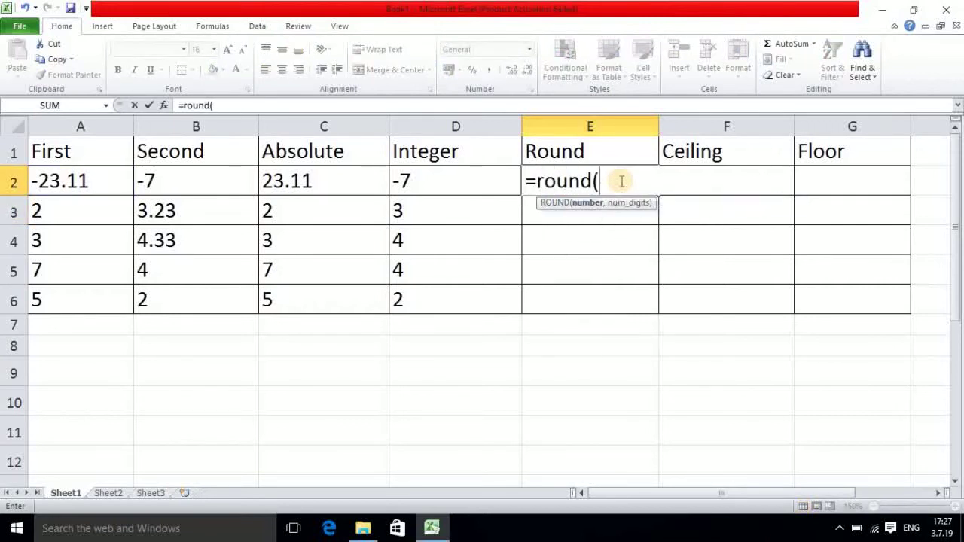
{"action": "left_click", "coordinate": [124, 174]}
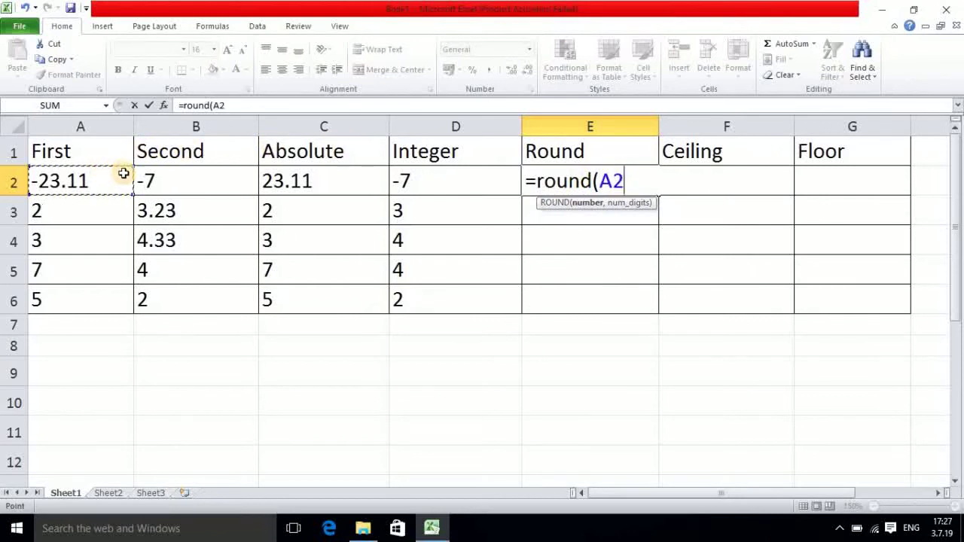
{"action": "type", "text": ",2)"}
{"action": "key", "text": "Return"}
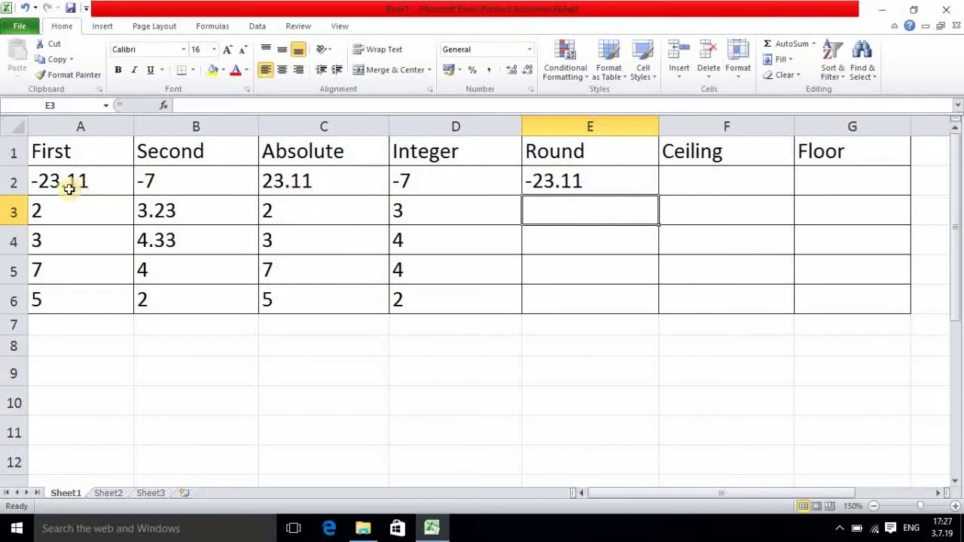
{"action": "left_click", "coordinate": [580, 183]}
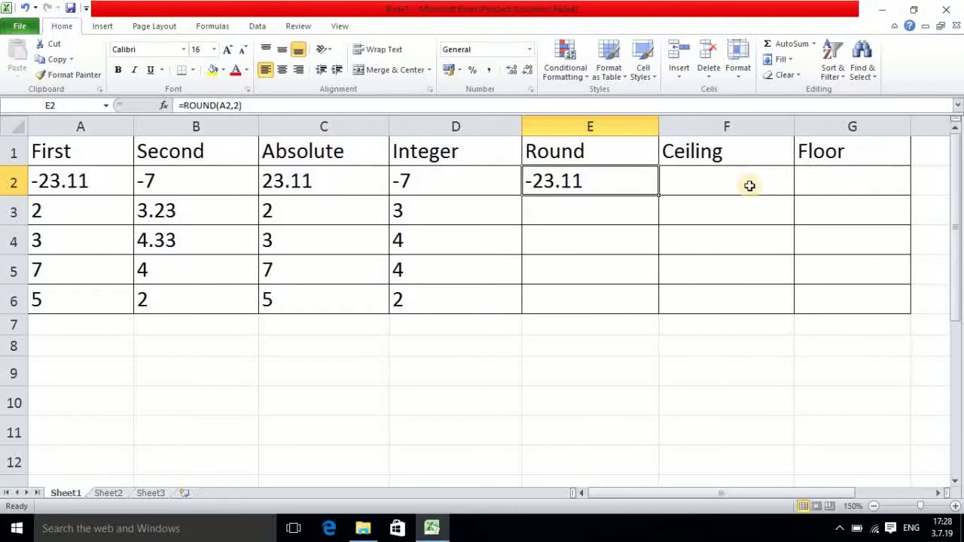
Step: Switch to Sheet2 and examine the Ceiling and Floor example tables for multiples of 10 and 5
{"action": "left_click", "coordinate": [712, 188]}
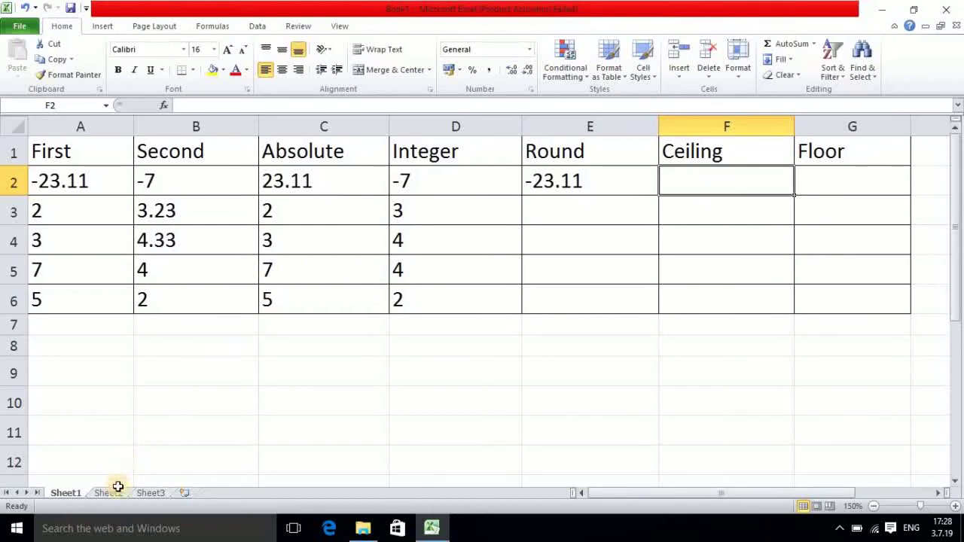
{"action": "left_click", "coordinate": [109, 494]}
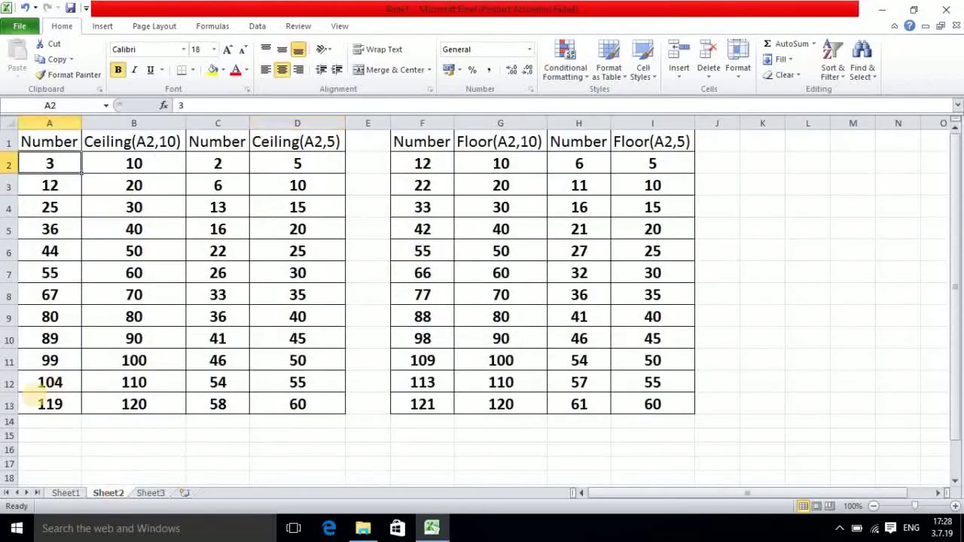
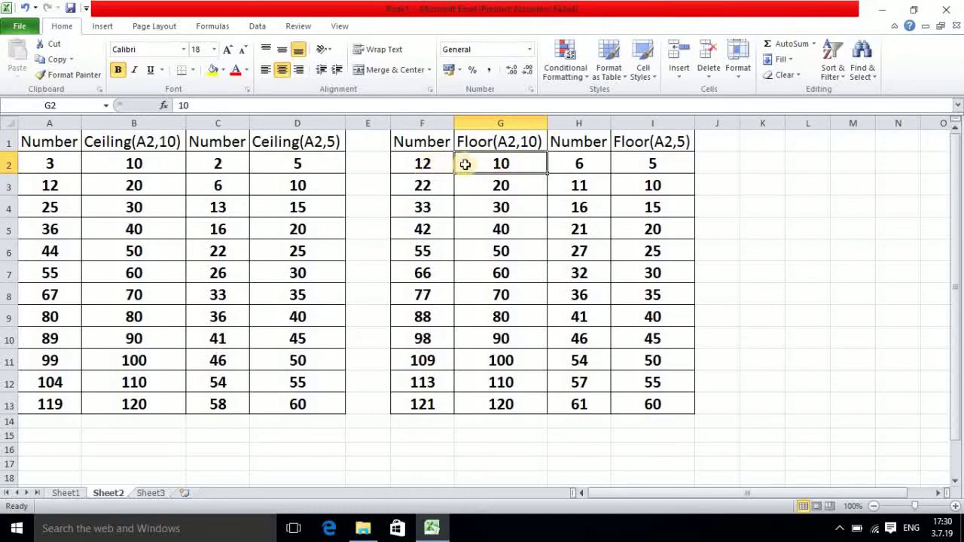
{"action": "left_click", "coordinate": [431, 186]}
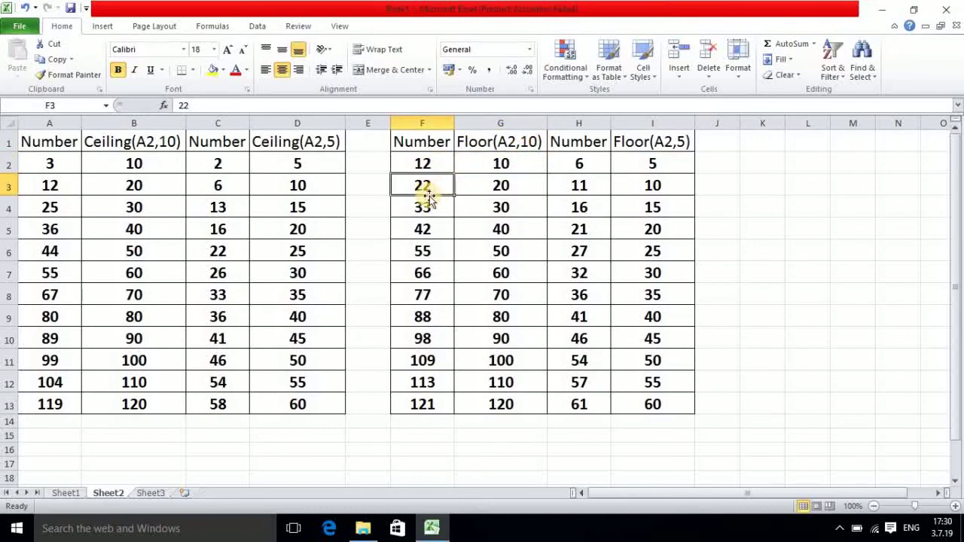
Step: Compare the numbers with their Floor results for multiples of 10 and 5 in the Sheet2 example tables
{"action": "left_click", "coordinate": [499, 192]}
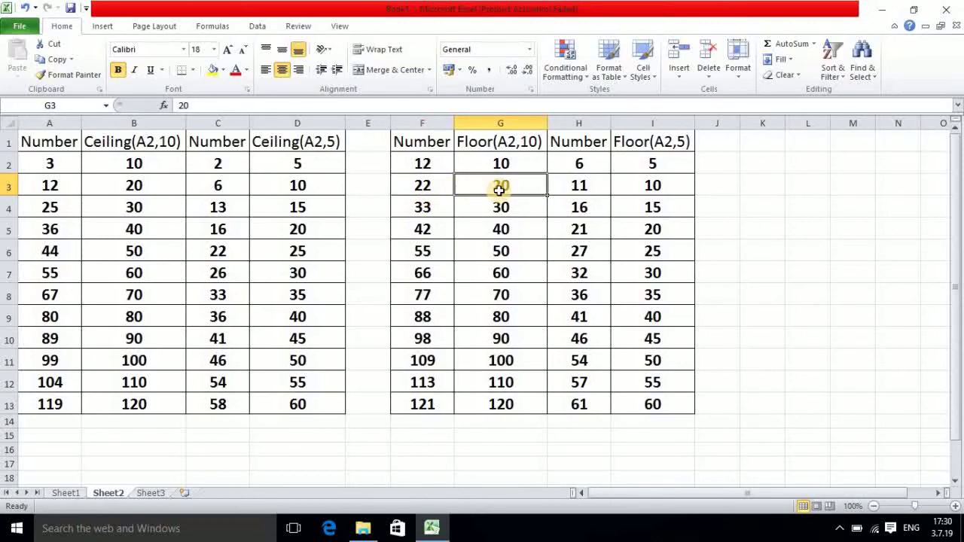
{"action": "left_click", "coordinate": [424, 210]}
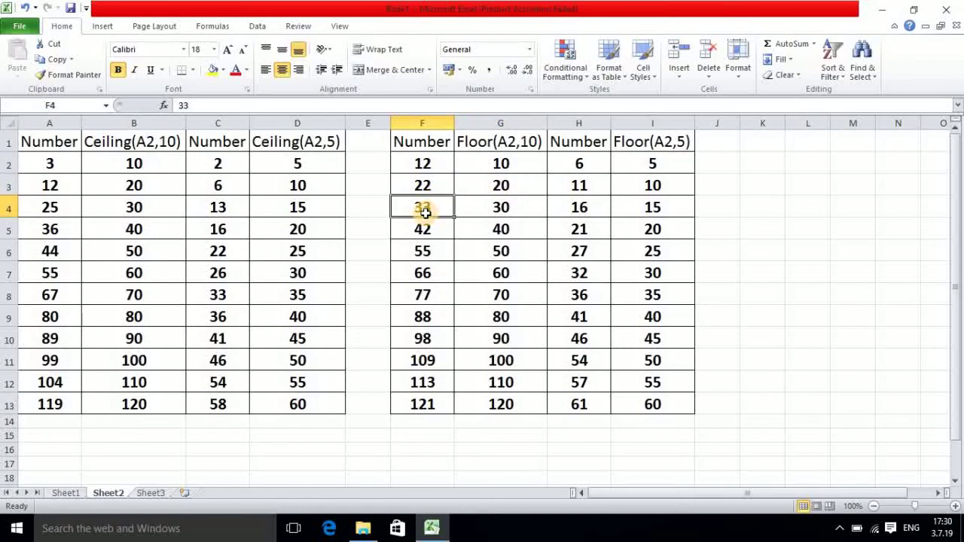
{"action": "left_click", "coordinate": [498, 212]}
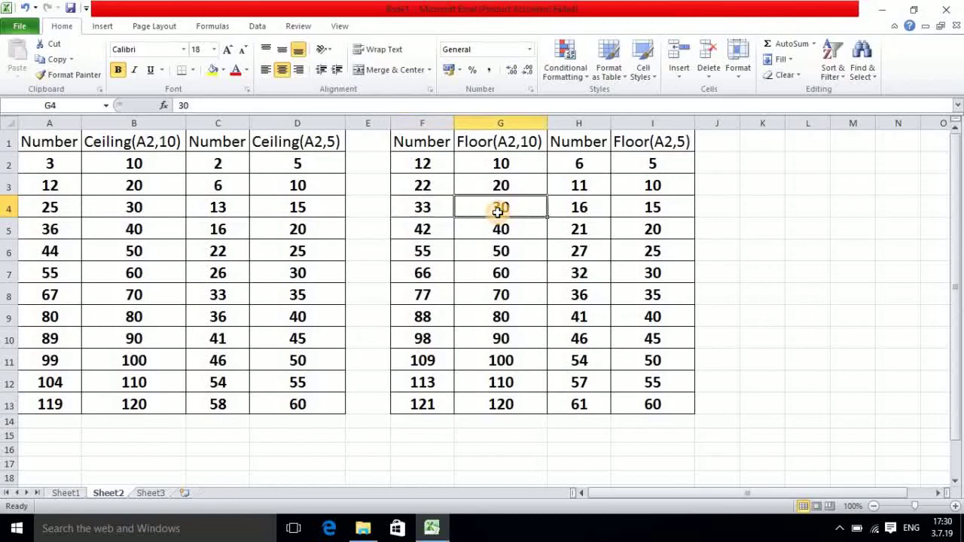
{"action": "left_click", "coordinate": [670, 146]}
{"action": "left_click", "coordinate": [644, 163]}
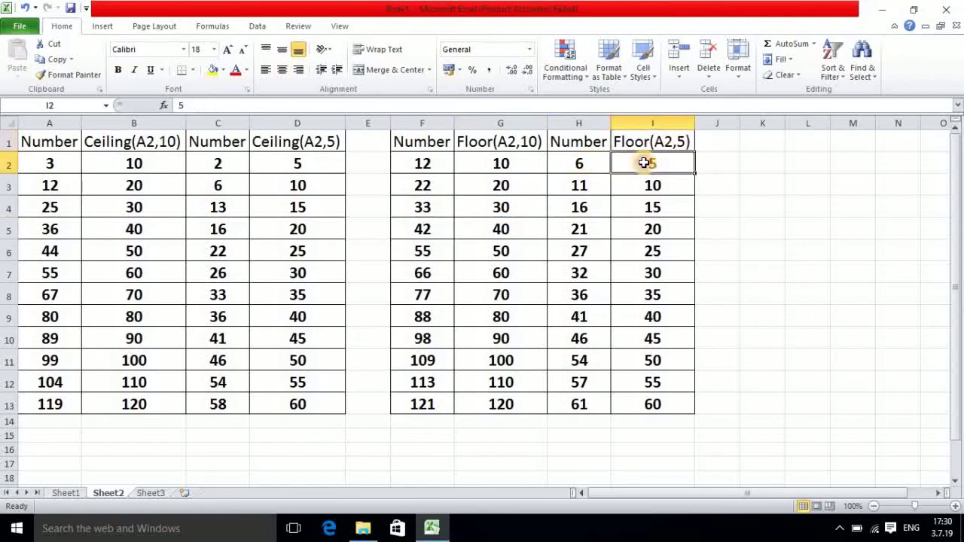
{"action": "left_click", "coordinate": [578, 187]}
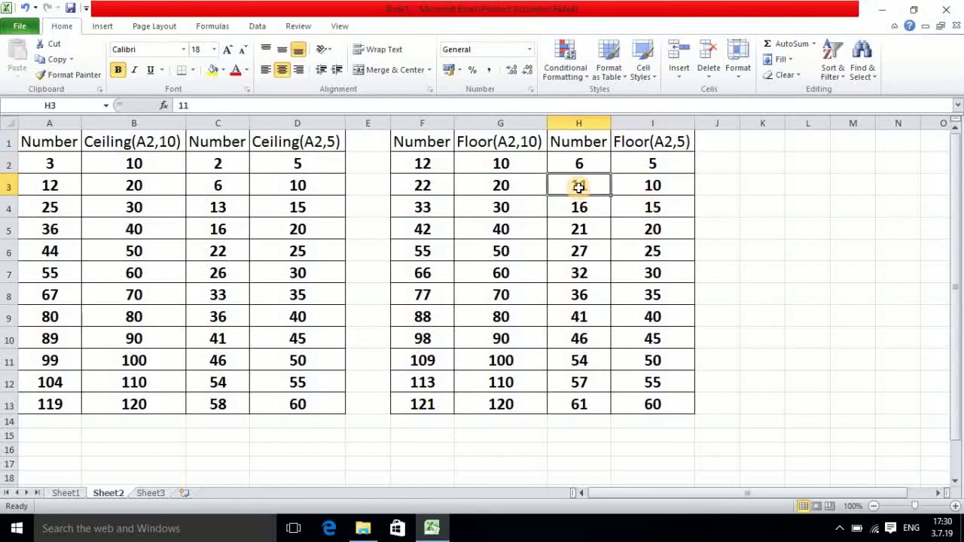
{"action": "left_click", "coordinate": [654, 210]}
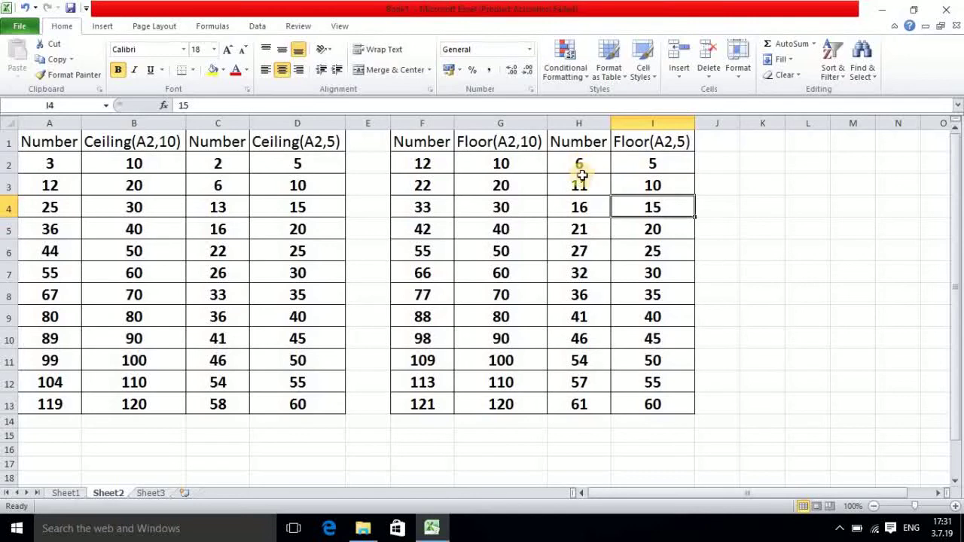
{"action": "left_click", "coordinate": [587, 206]}
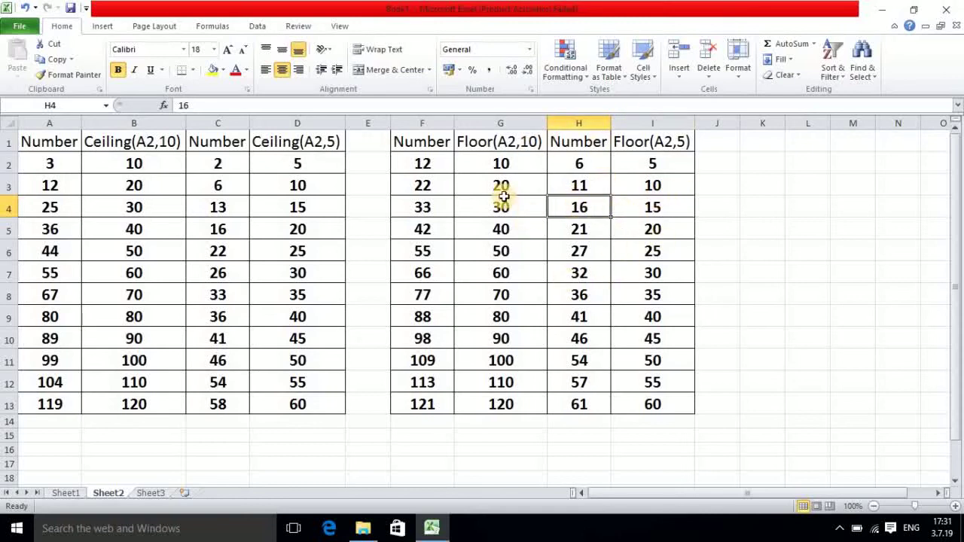
Step: On Sheet1, enter =CEILING(B2,2) in F2 and fill the formula down to F6
{"action": "left_click", "coordinate": [66, 493]}
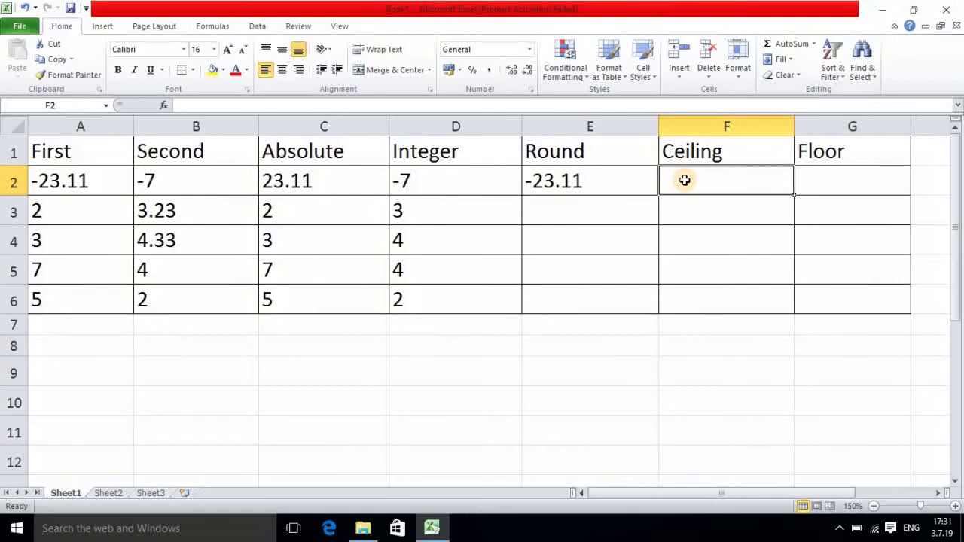
{"action": "type", "text": "="}
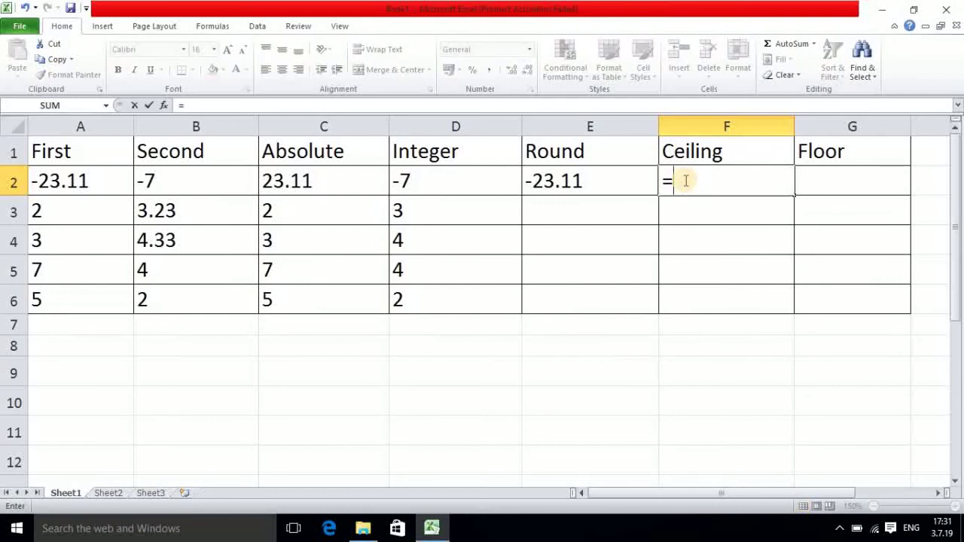
{"action": "type", "text": "cei"}
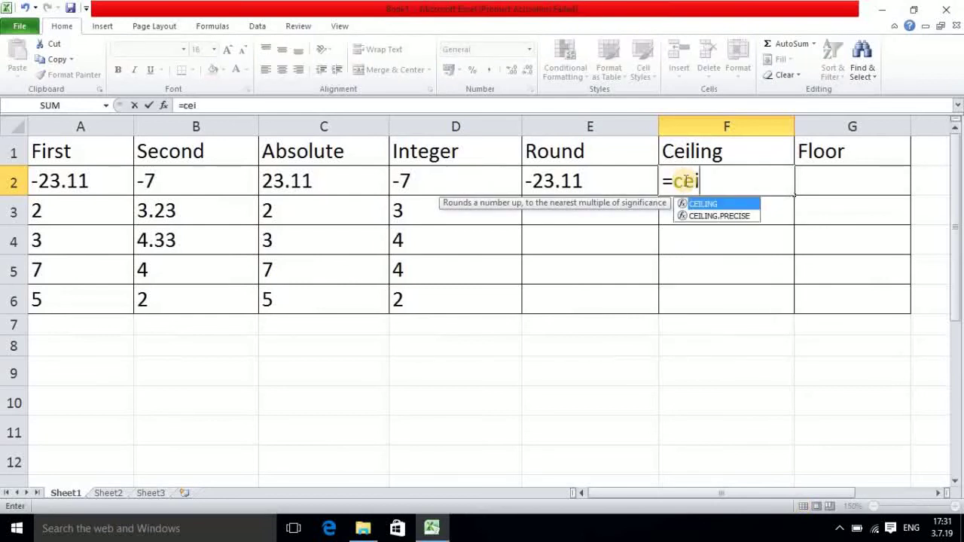
{"action": "type", "text": "ling("}
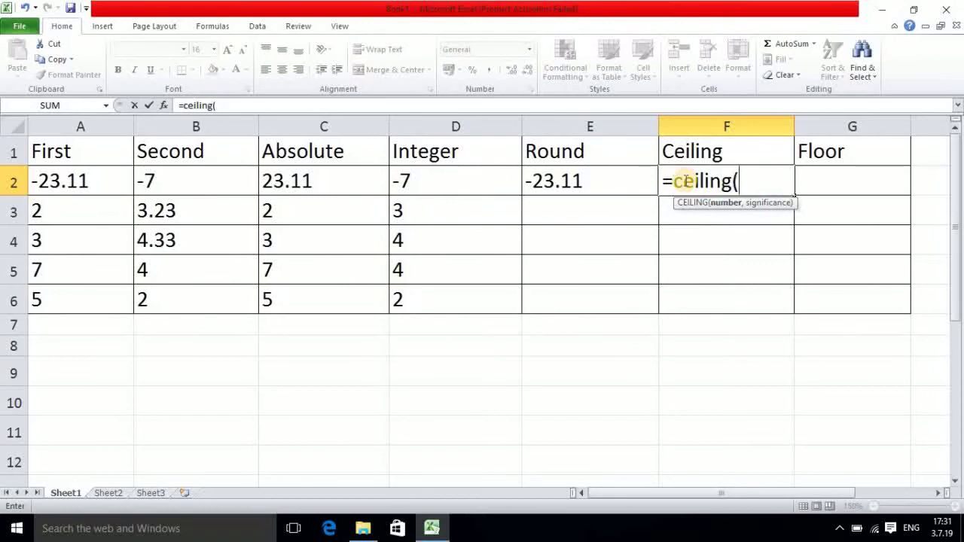
{"action": "left_click", "coordinate": [216, 189]}
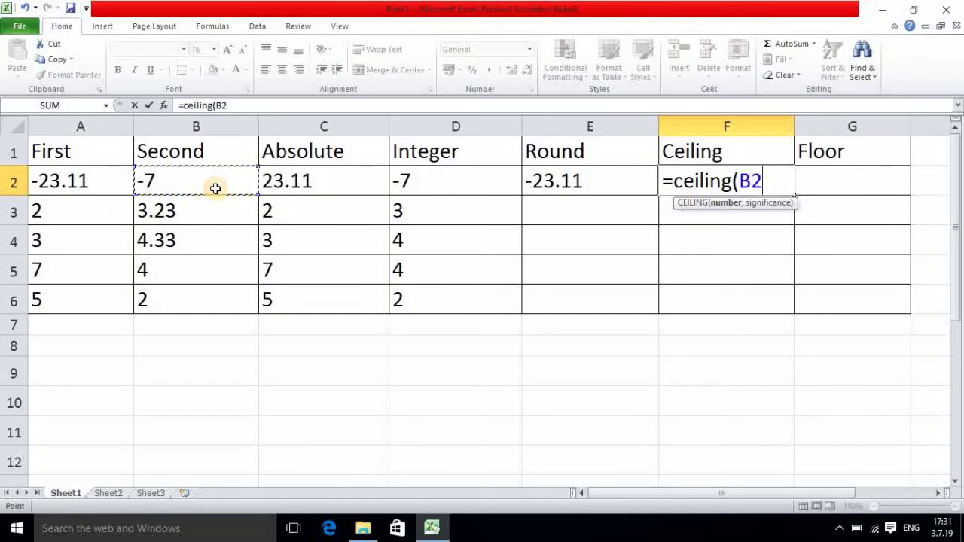
{"action": "type", "text": ","}
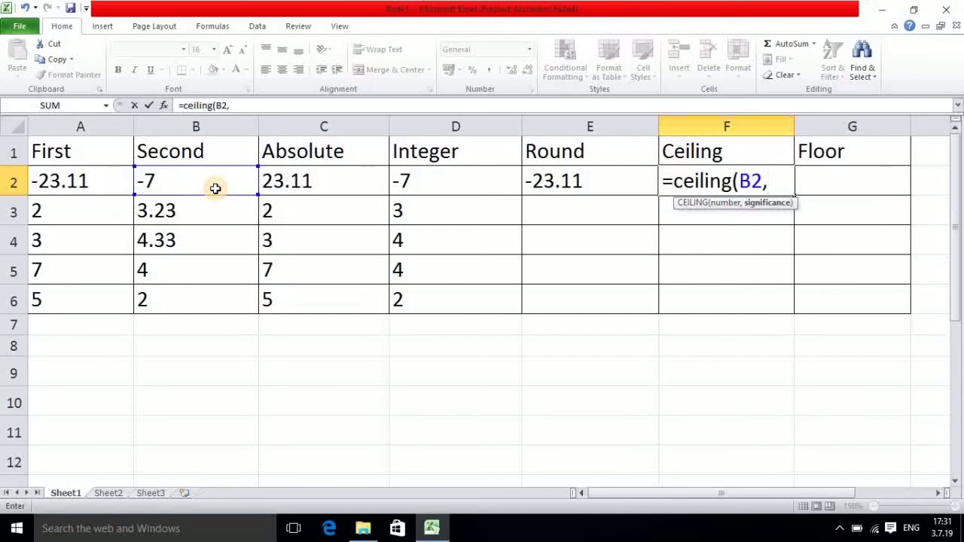
{"action": "type", "text": "2)"}
{"action": "key", "text": "Return"}
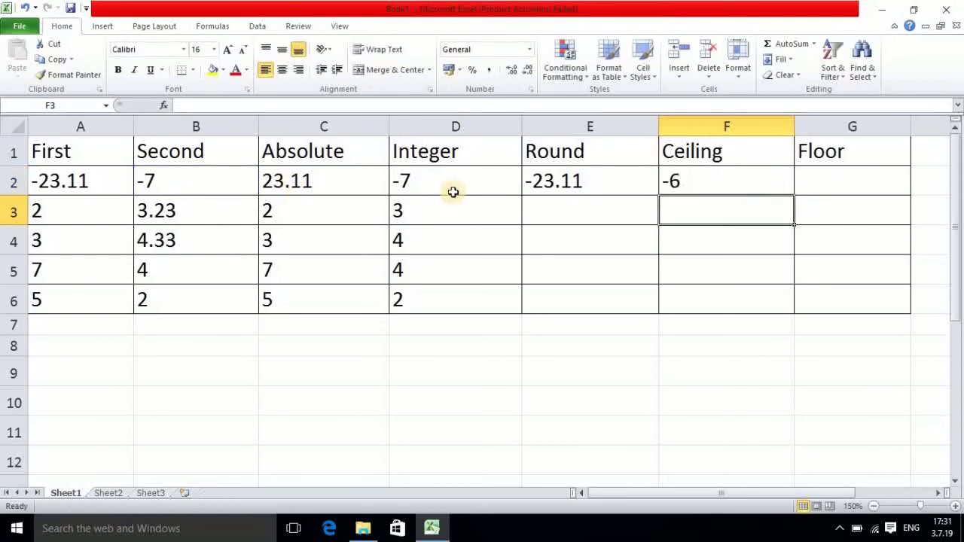
{"action": "left_click", "coordinate": [744, 177]}
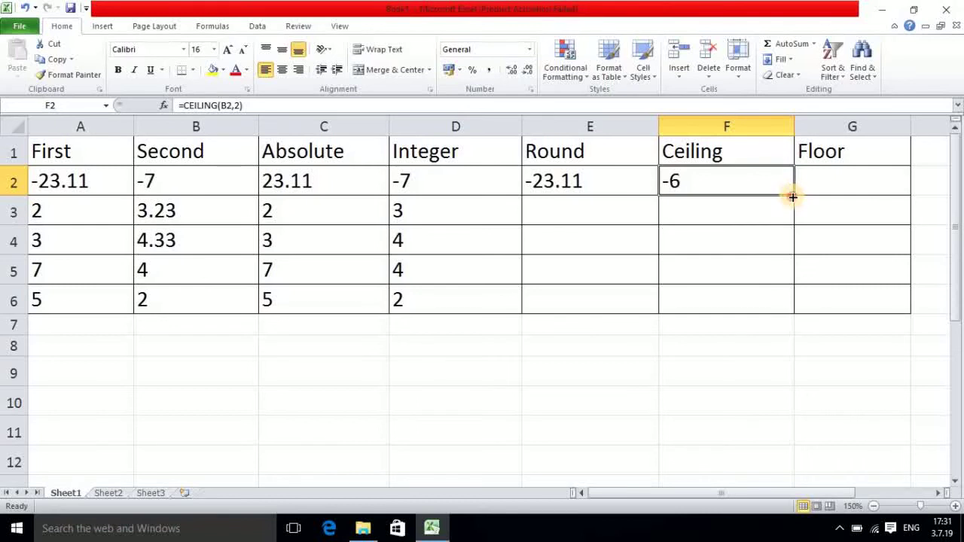
{"action": "left_click_drag", "start_coordinate": [792, 196], "coordinate": [788, 314]}
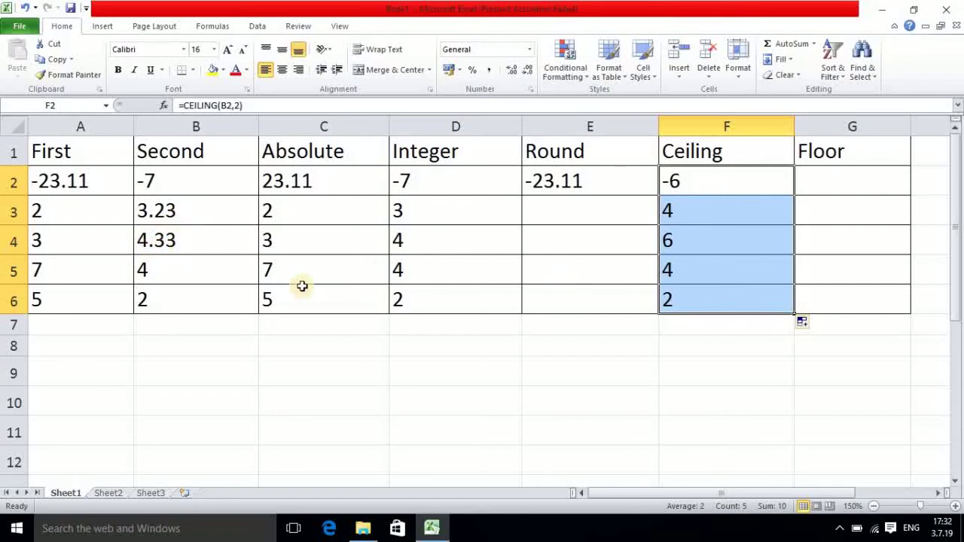
Step: Compare the Second column values in B5 and B6 with their Ceiling results in F5 and F6
{"action": "left_click", "coordinate": [201, 276]}
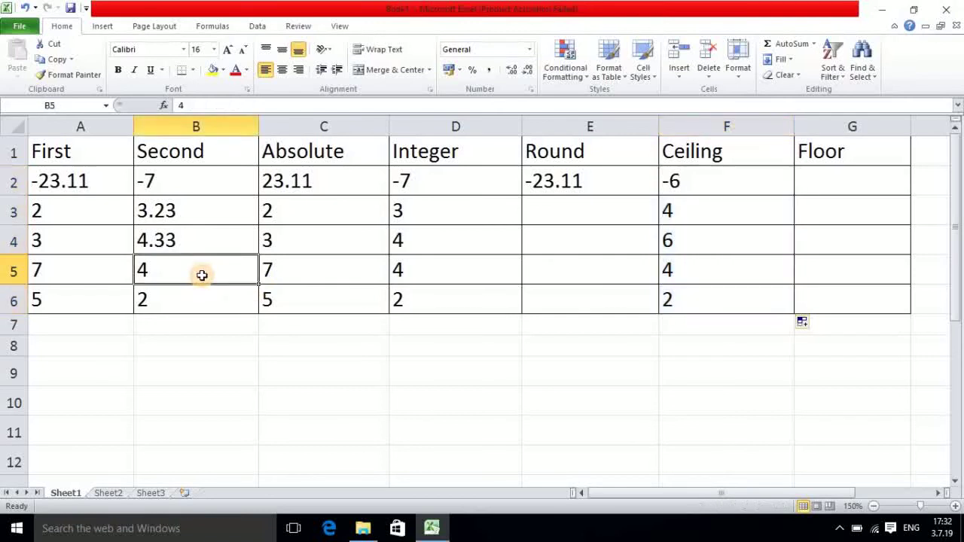
{"action": "left_click", "coordinate": [688, 277]}
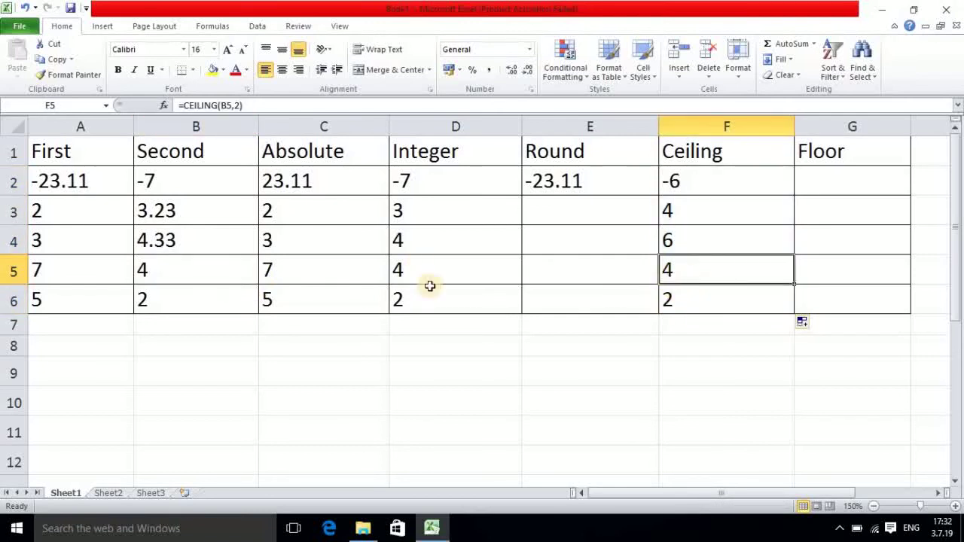
{"action": "left_click", "coordinate": [162, 310]}
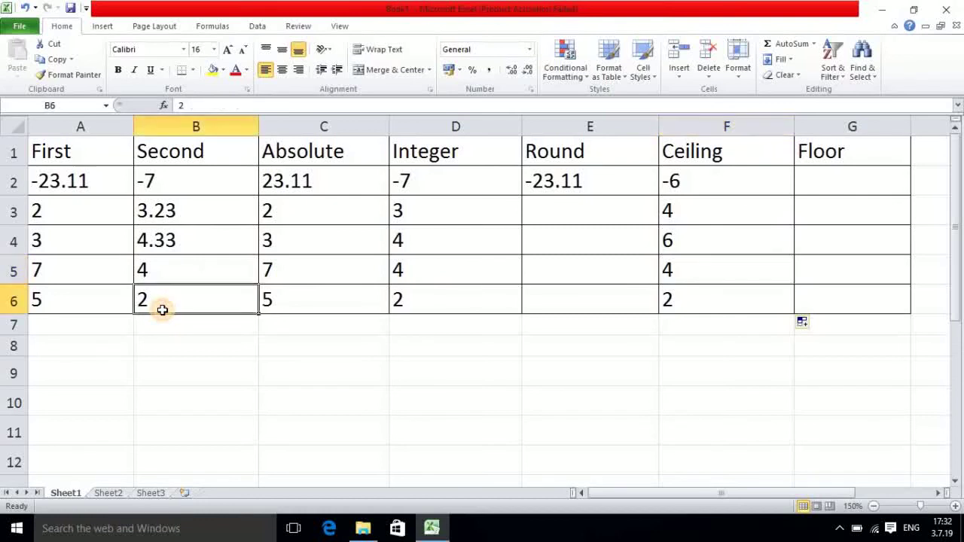
{"action": "left_click", "coordinate": [694, 305]}
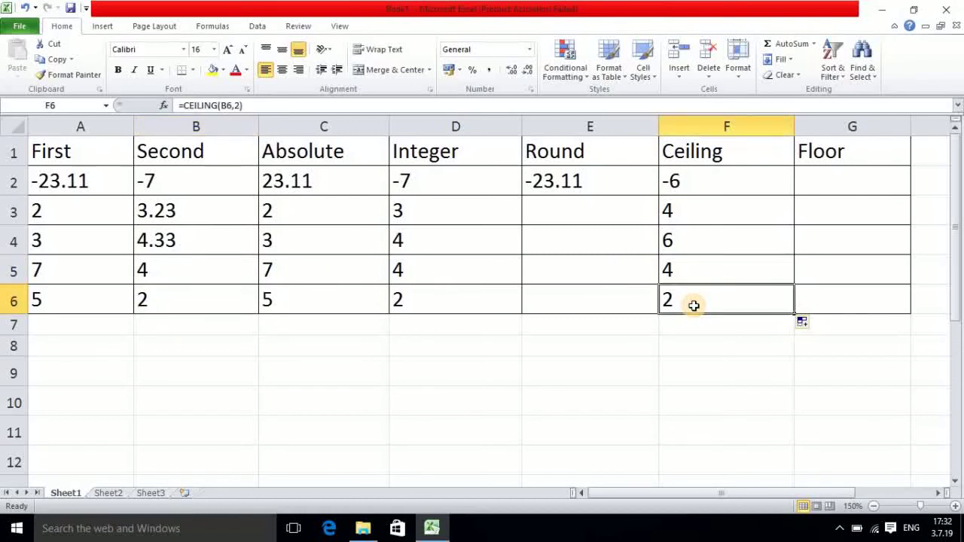
Step: Enter =FLOOR(B2,2) in G2 and fill the formula down to G6
{"action": "left_click", "coordinate": [825, 179]}
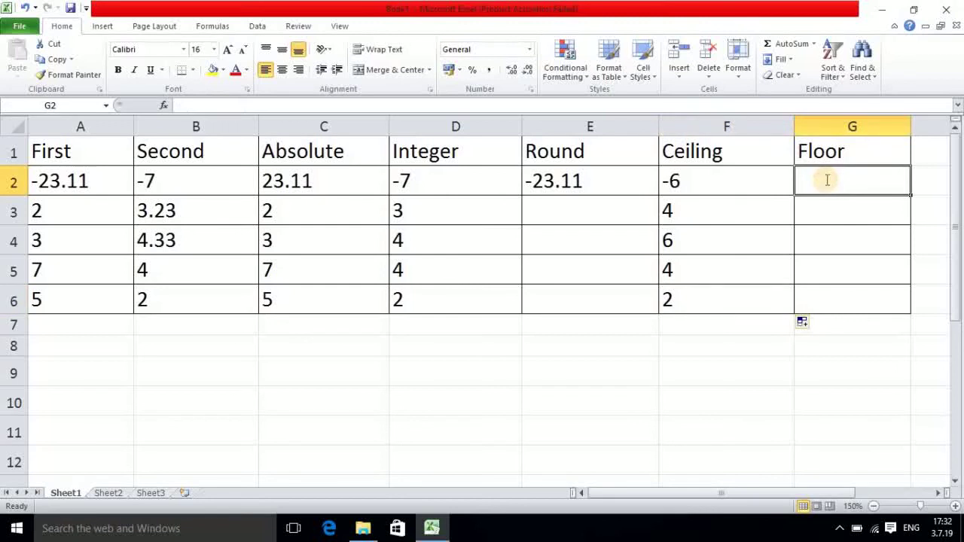
{"action": "type", "text": "=floo"}
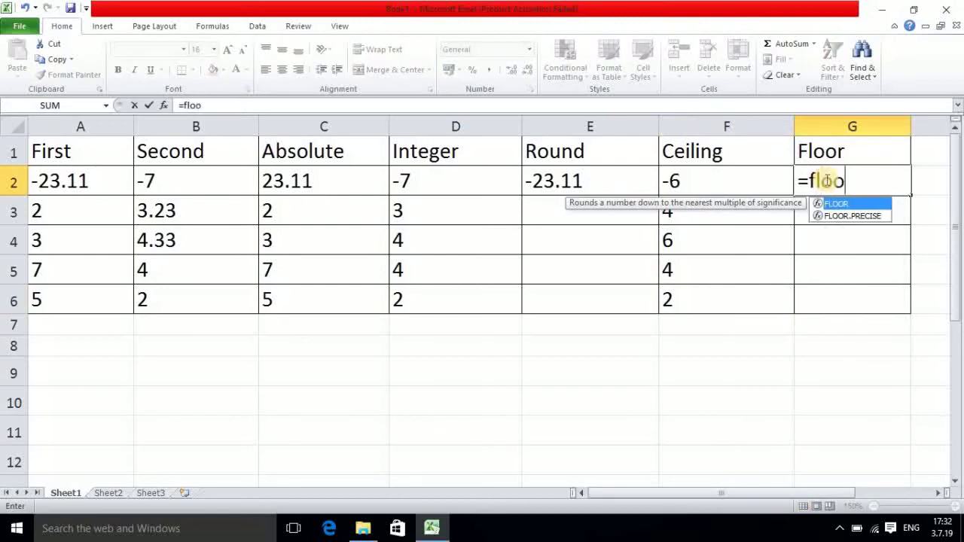
{"action": "type", "text": "r("}
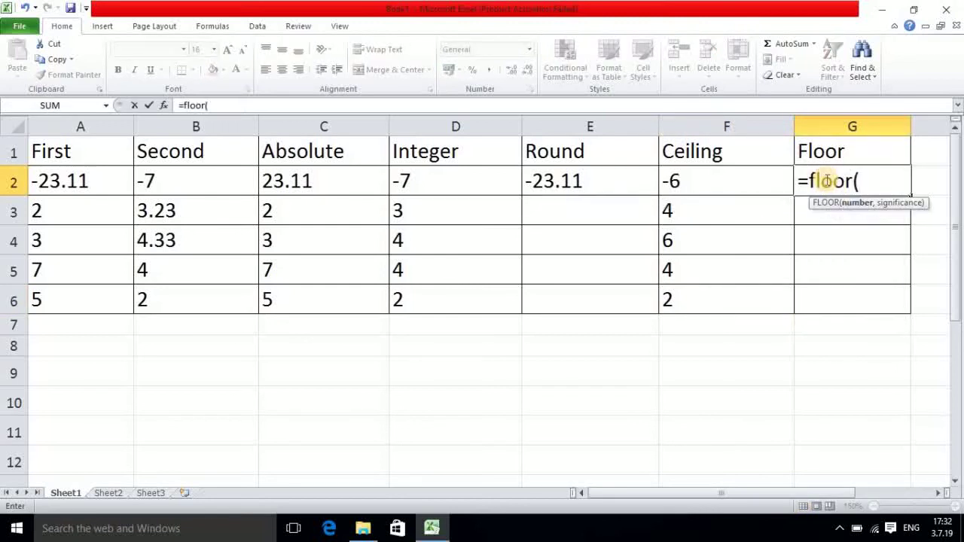
{"action": "left_click", "coordinate": [190, 183]}
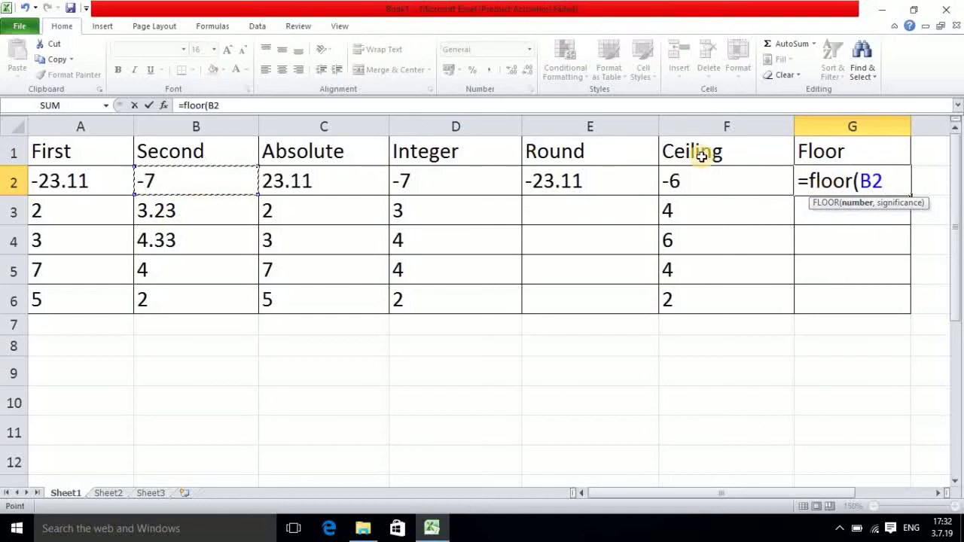
{"action": "type", "text": ","}
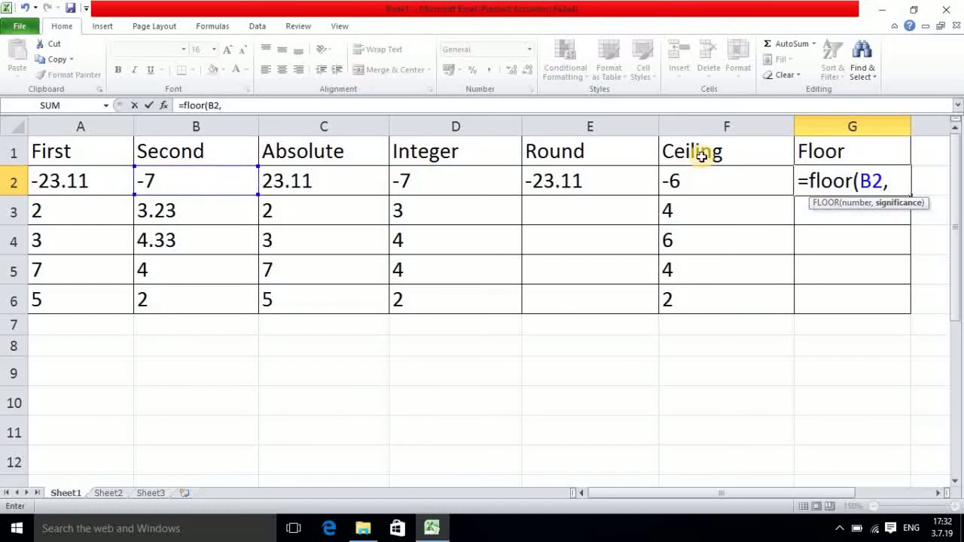
{"action": "type", "text": "2)"}
{"action": "key", "text": "Return"}
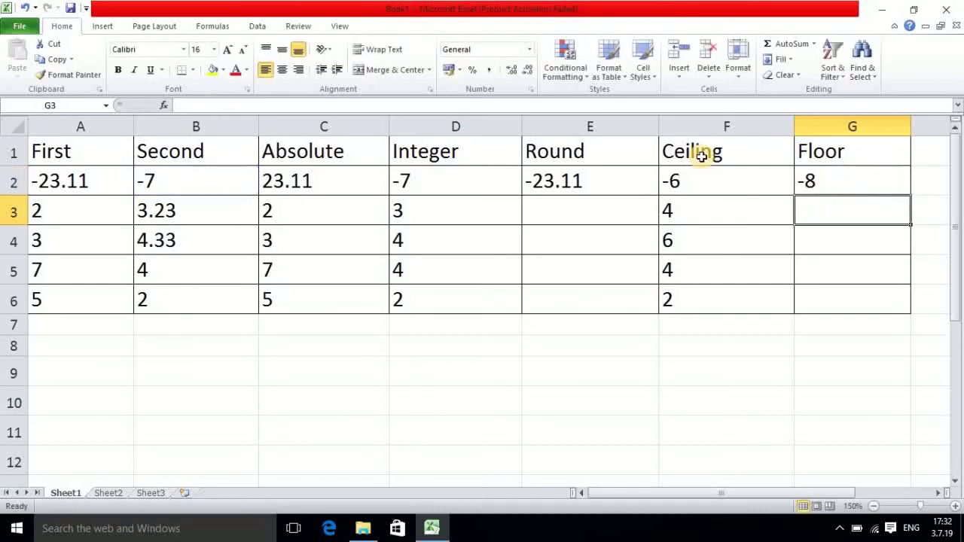
{"action": "left_click", "coordinate": [851, 180]}
{"action": "left_click_drag", "start_coordinate": [910, 195], "coordinate": [900, 308]}
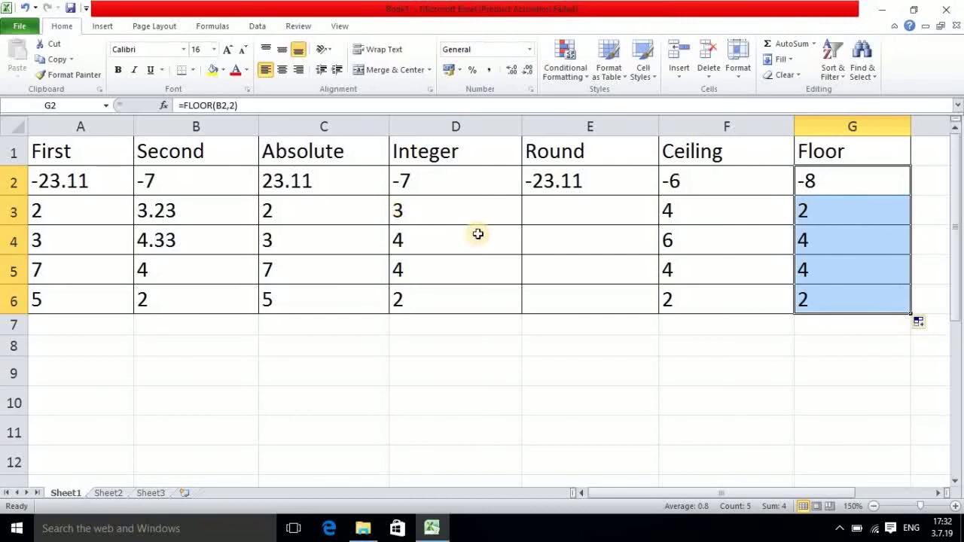
Step: Compare B3 with its Floor result in G3, then revisit the Sheet2 examples and return to Sheet1
{"action": "left_click", "coordinate": [186, 216]}
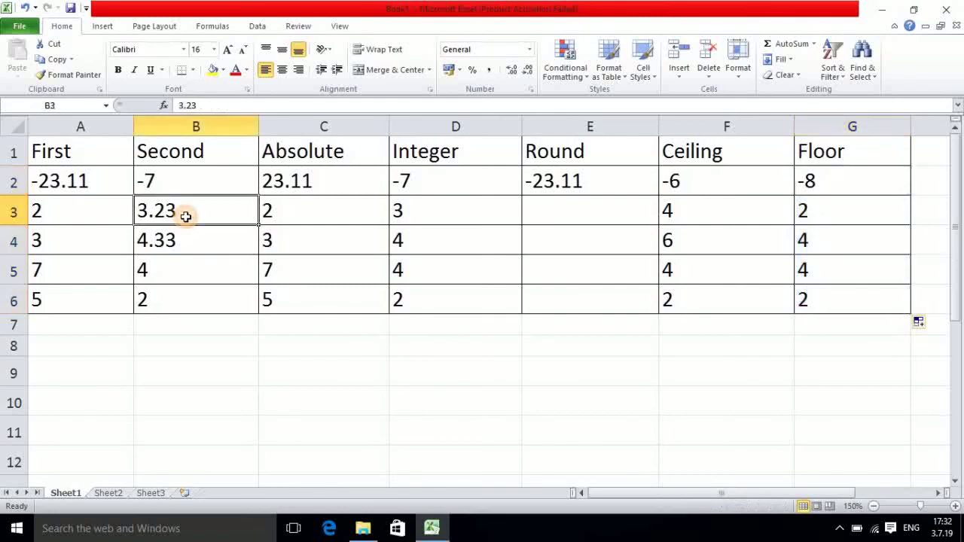
{"action": "left_click", "coordinate": [823, 213]}
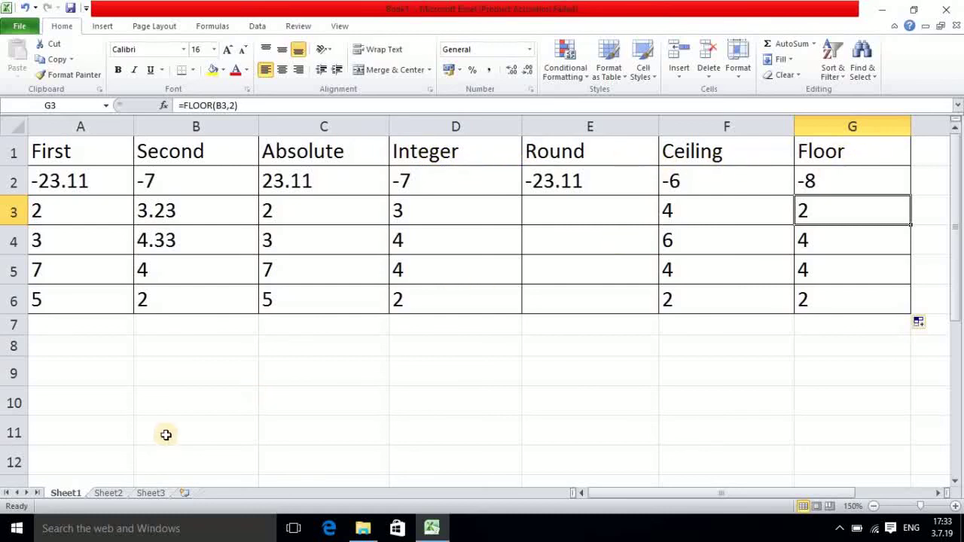
{"action": "left_click", "coordinate": [108, 494]}
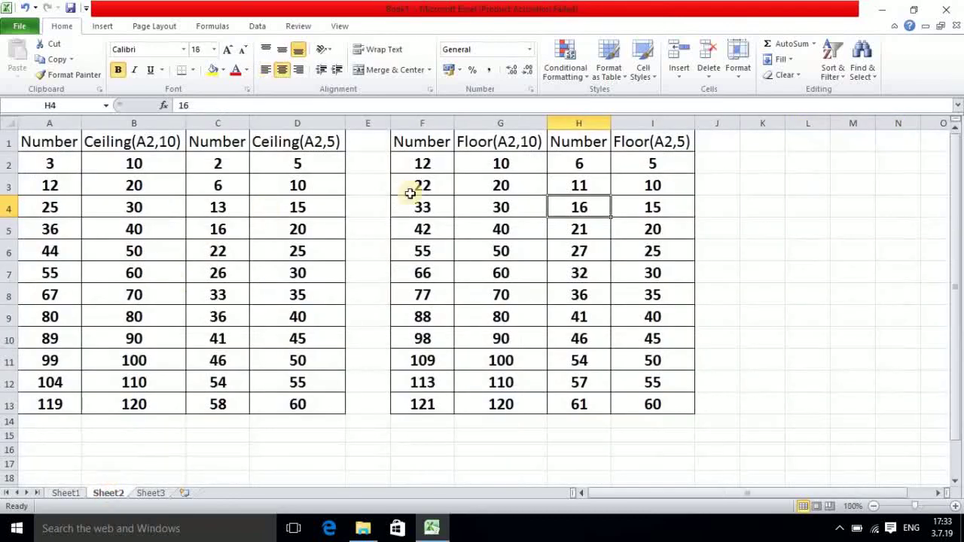
{"action": "left_click", "coordinate": [65, 494]}
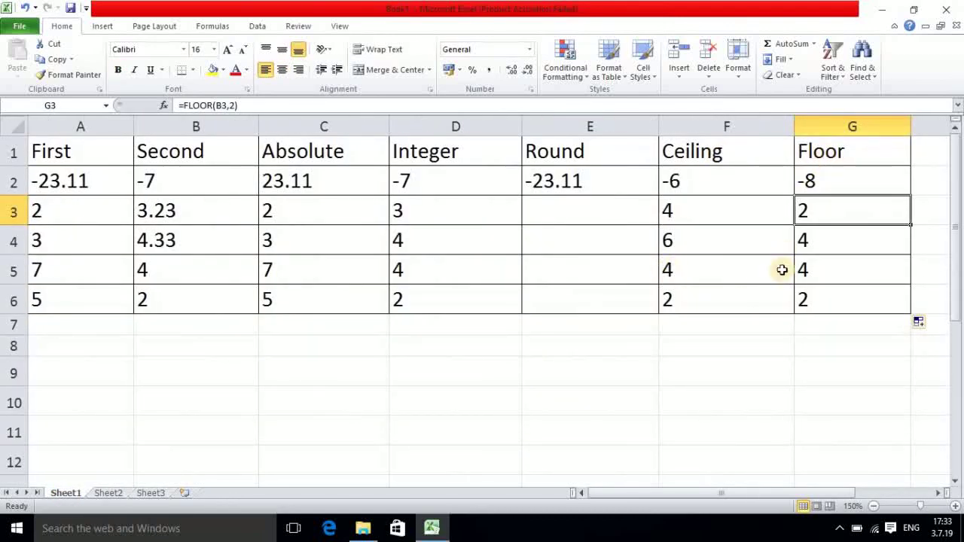